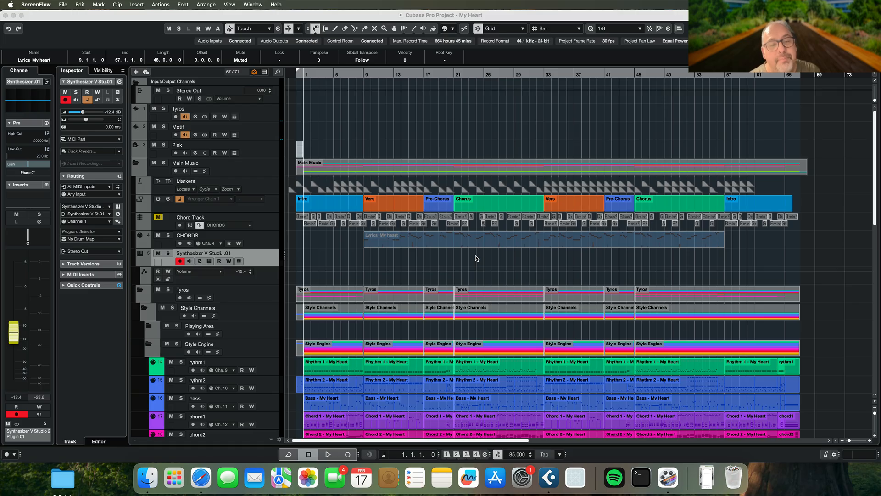
Select the Lyrics_My heart part on the CHORDS track and listen to the song's intro from bar 1
left_click(412, 245)
key("space")
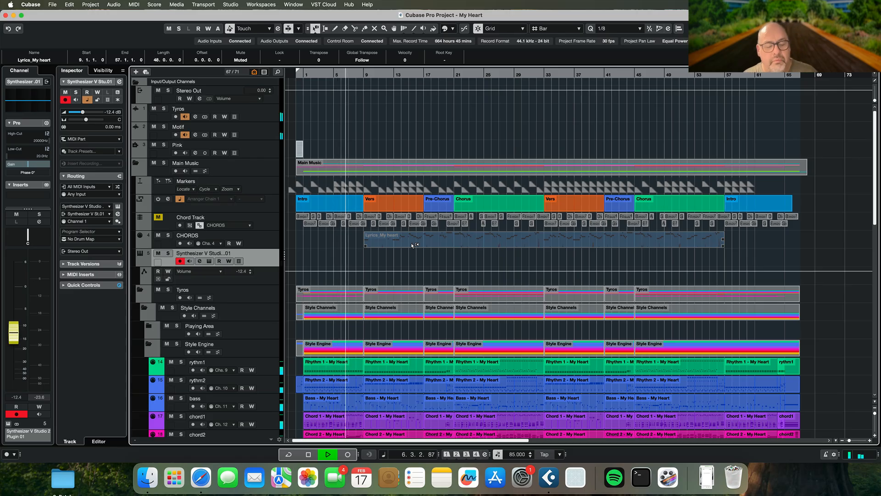
key("space")
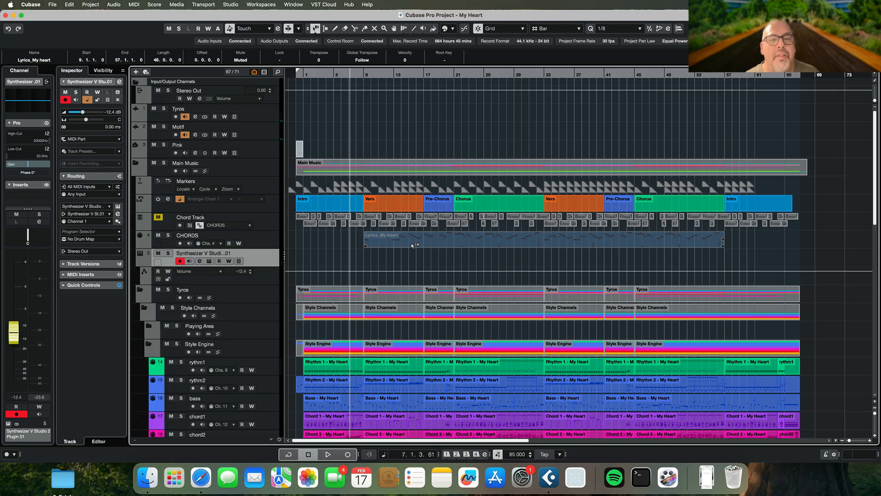
Switch to Safari and review the ASTERIAN vocalist page down to the Voice Provider section
key("super+Tab")
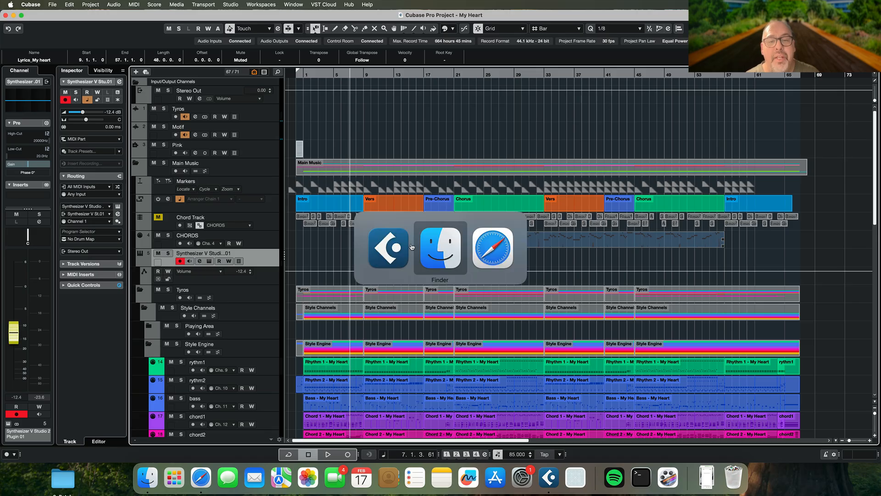
key("super+Tab")
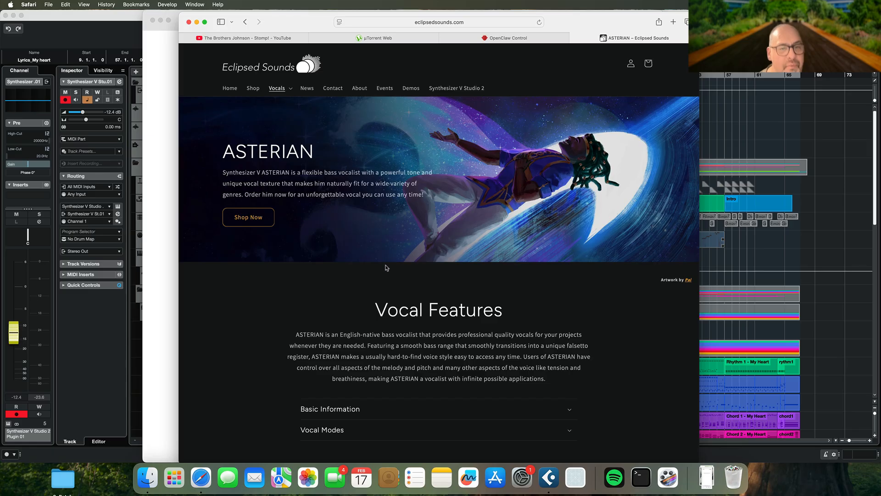
scroll(385, 267, "down", 7)
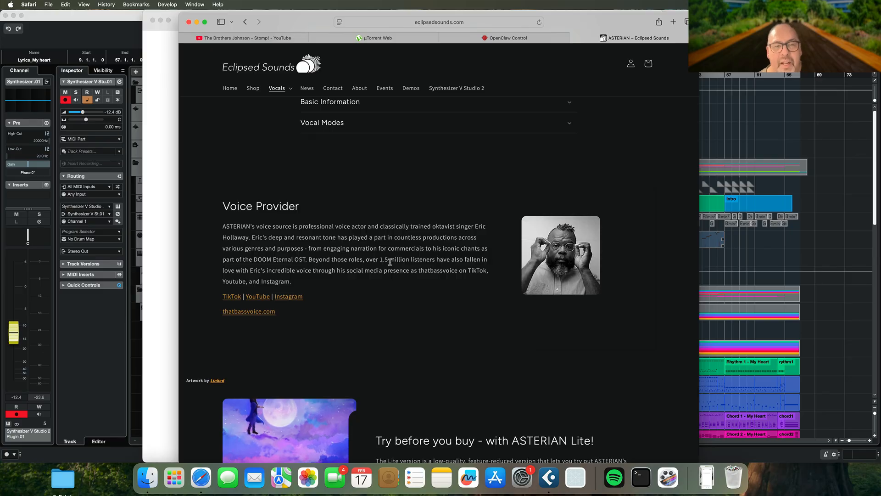
Switch back to Cubase and move the Lyrics_My heart part onto the Synthesizer V track, keeping its start at bar 9
key("super+Tab")
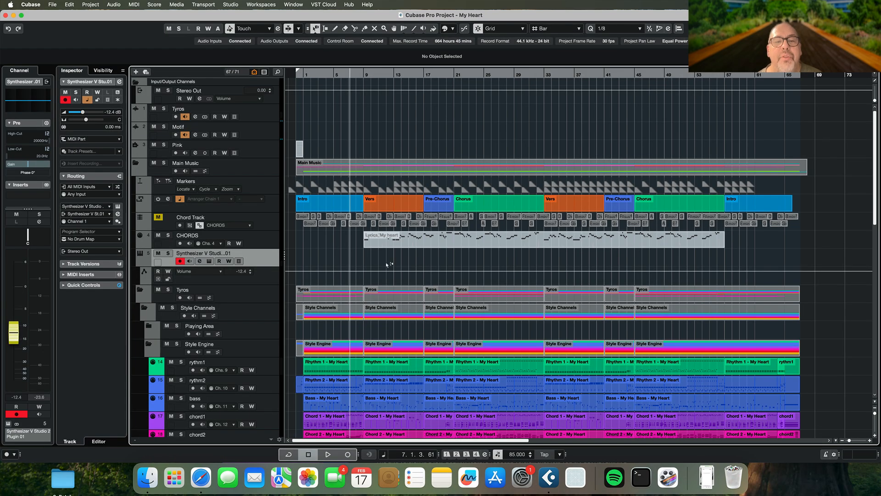
left_click(384, 241)
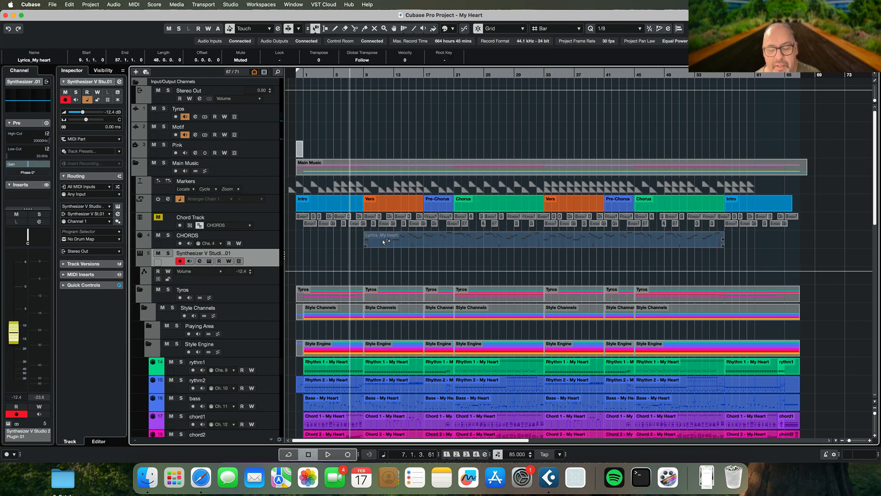
key("l")
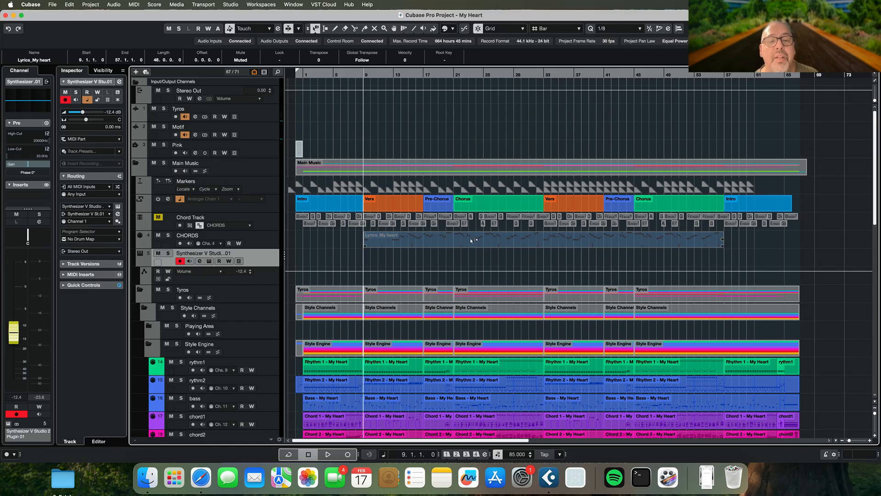
left_click_drag(467, 235, 468, 254)
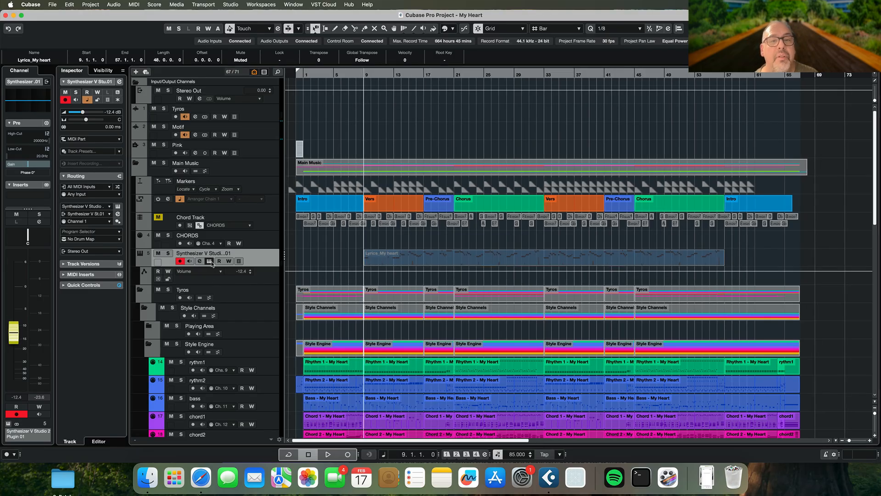
Open the Synthesizer V Studio 2 plug-in and set the lyrics of its two notes to "word" and "again"
left_click(211, 262)
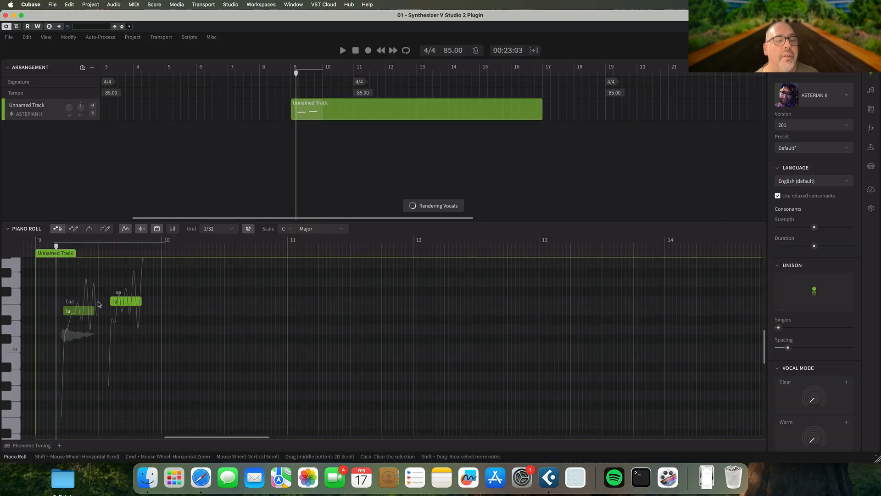
double_click(79, 311)
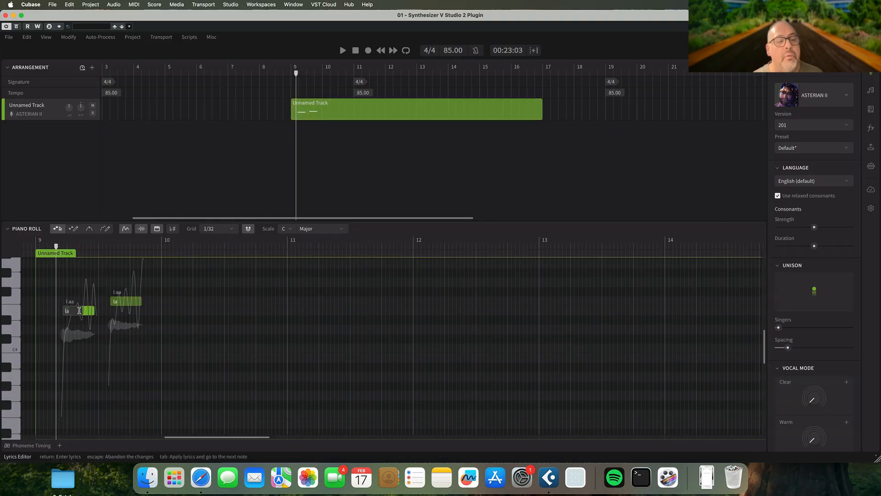
type("word")
key("Return")
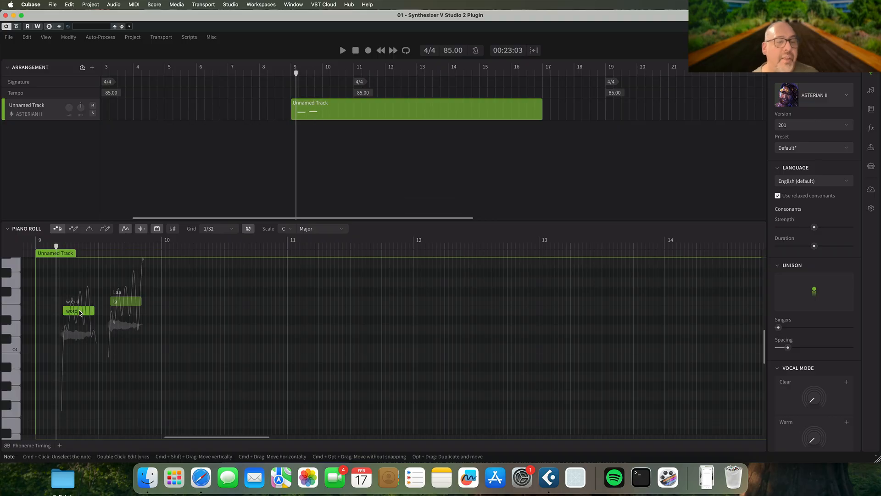
double_click(127, 302)
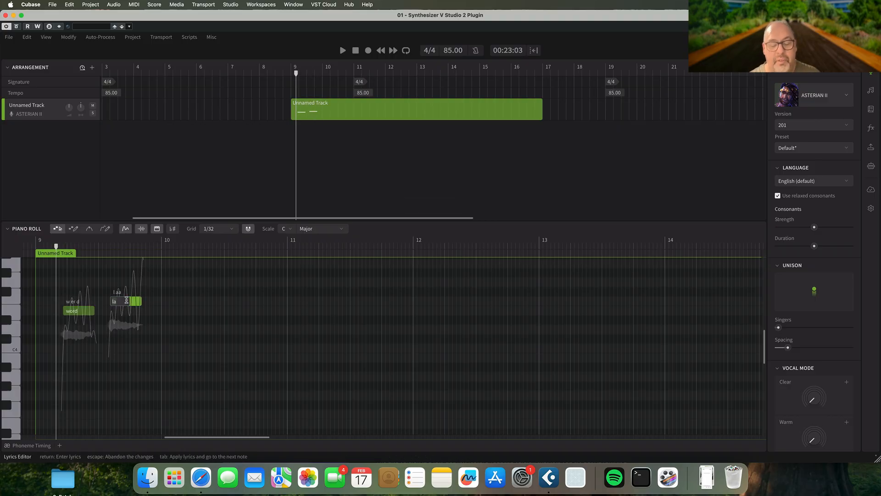
key("Return")
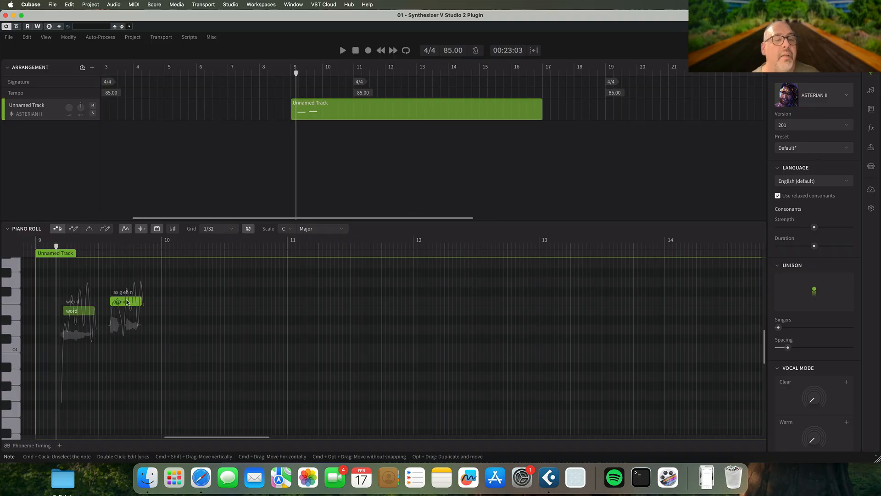
Play back the two sung notes from just before the first one in bar 9
left_click(58, 246)
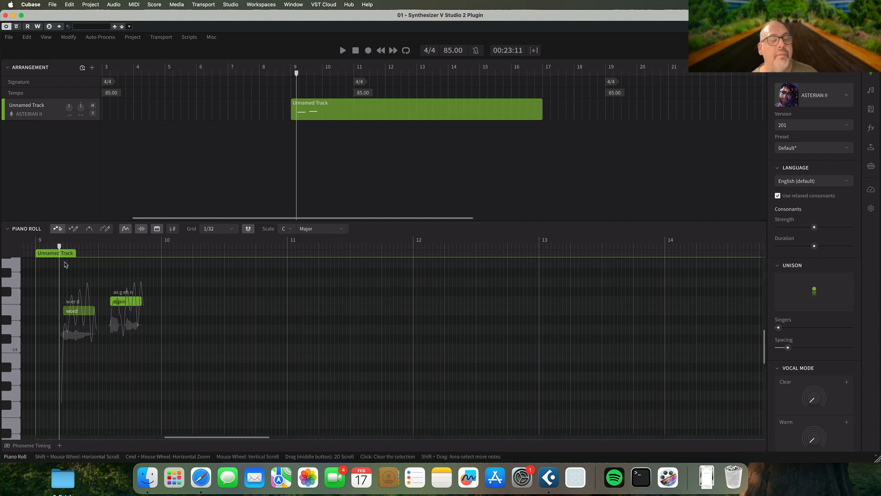
key("space")
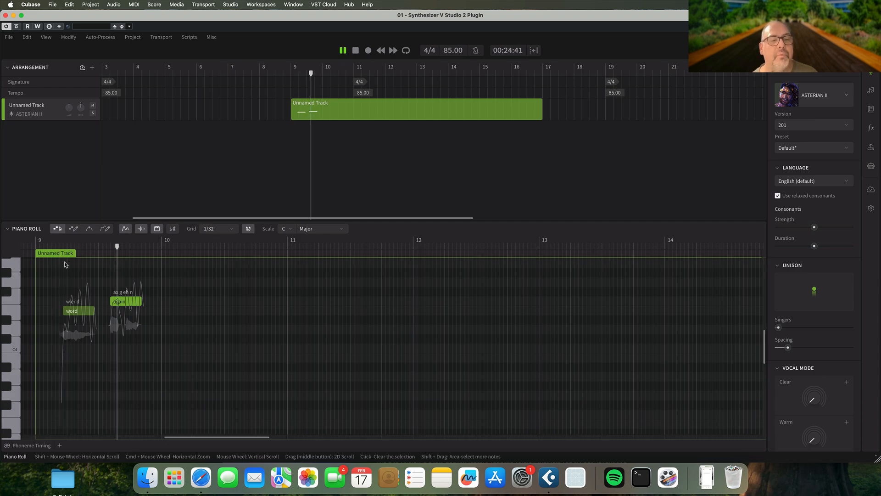
key("space")
Delete both test notes and the emptied part from the Unnamed Track, and close the vocal plug-in window
left_click_drag(62, 274, 170, 360)
key("Delete")
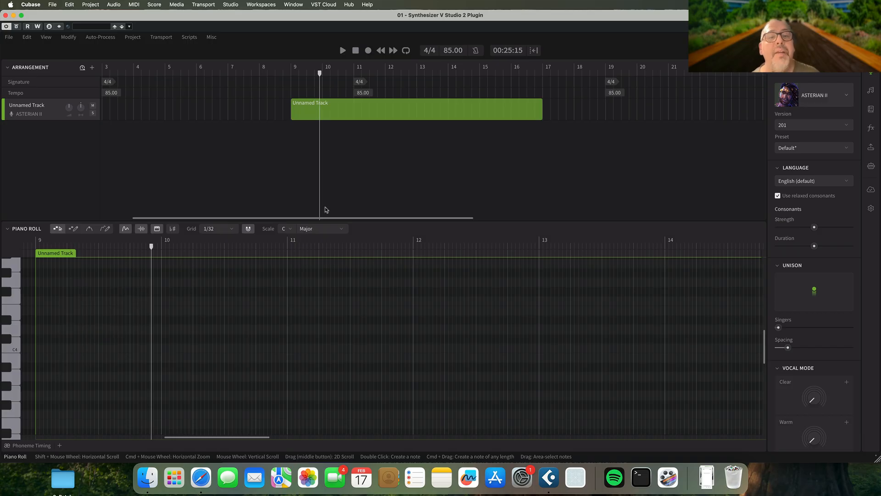
key("Delete")
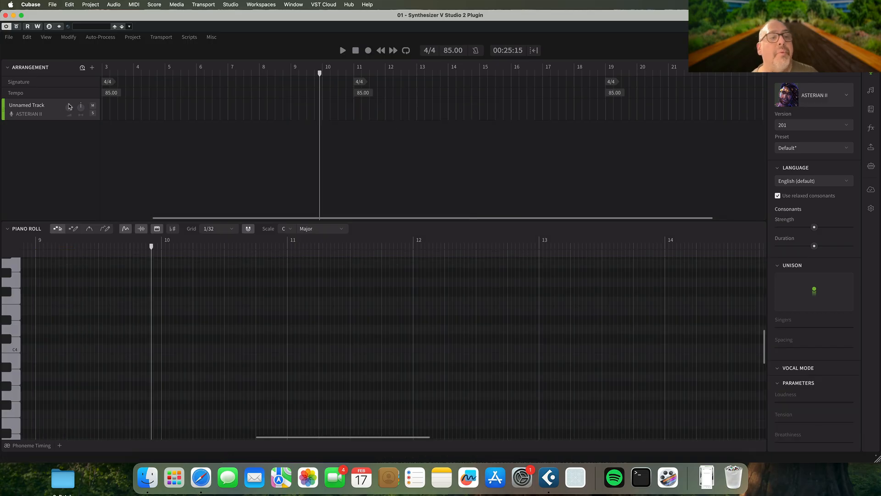
left_click(5, 15)
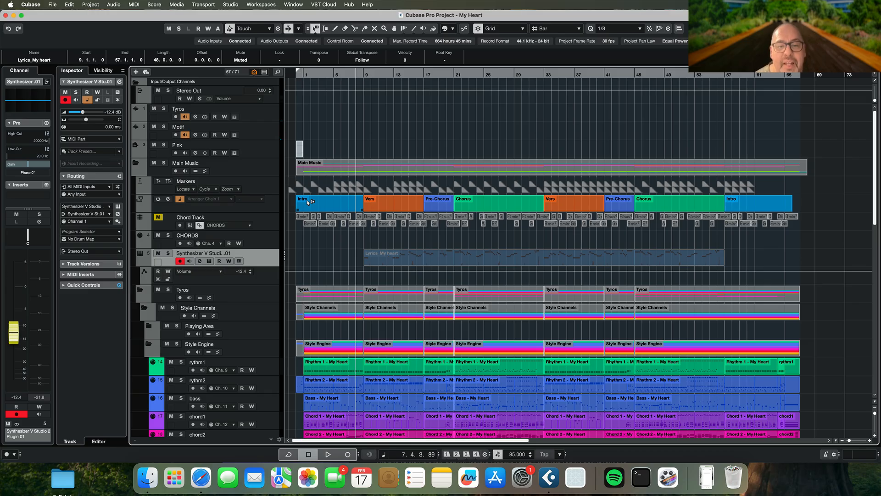
Unmute the Lyrics_My heart part on the Synthesizer V track and listen to it from bar 9
scroll(308, 203, "down", 2)
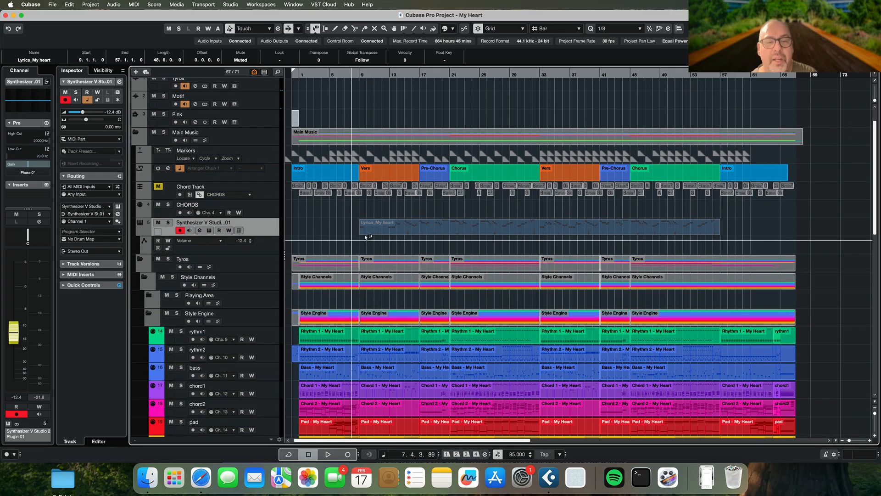
left_click(372, 233)
key("7")
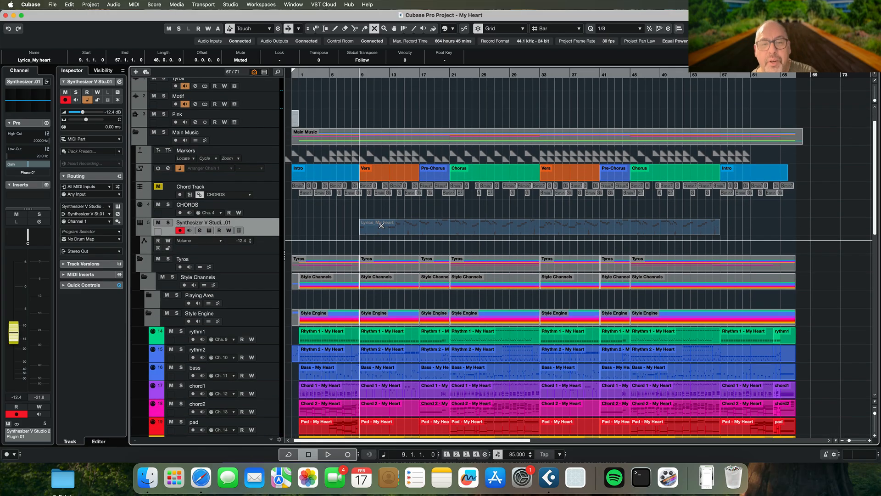
left_click(381, 225)
key("1")
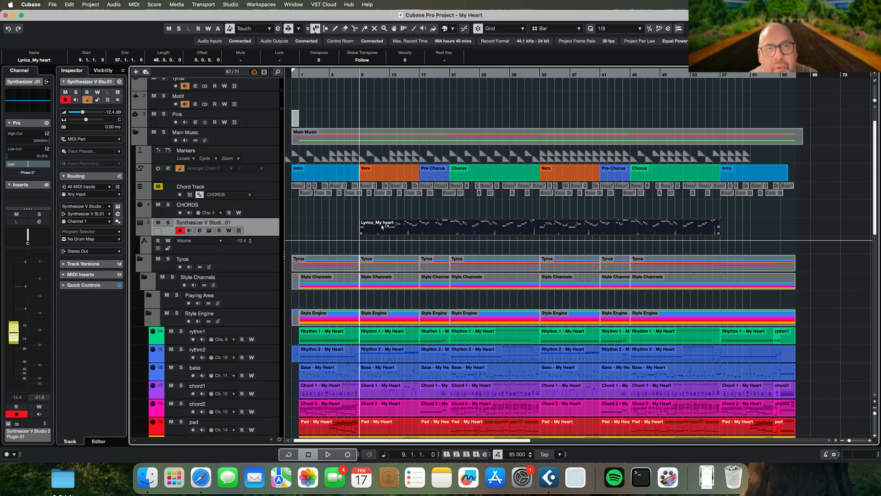
key("space")
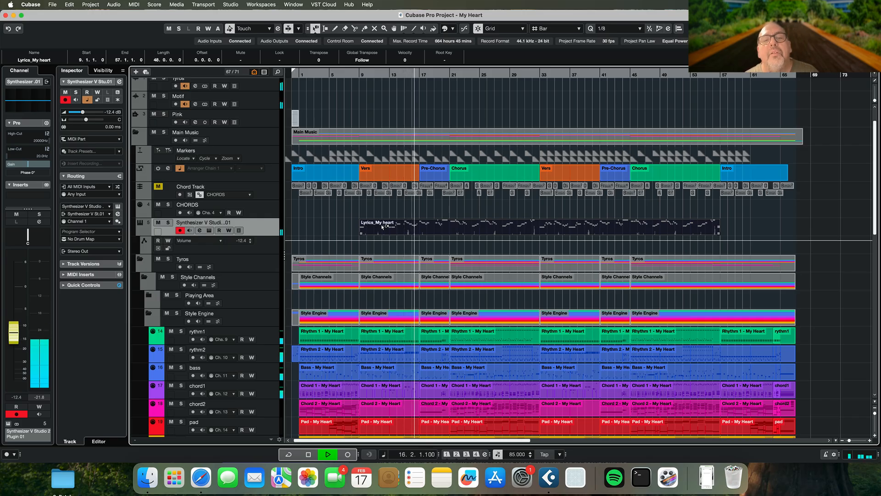
key("space")
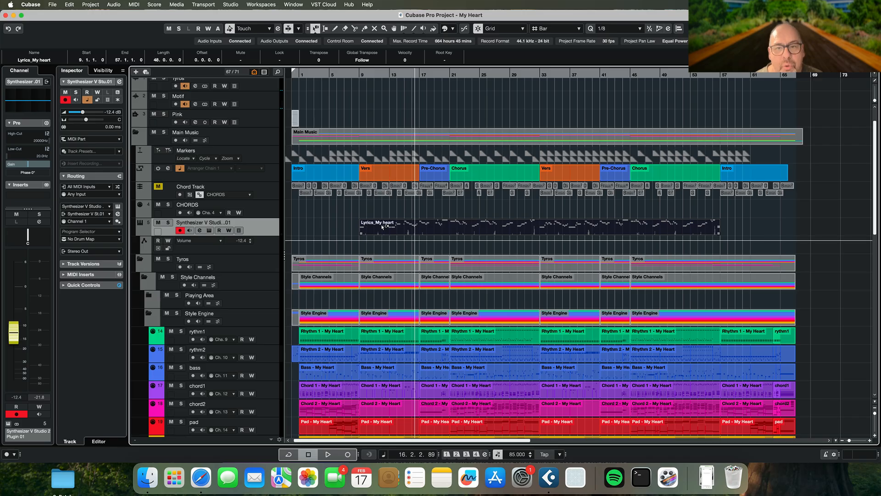
Open the Lyrics_My heart part in the Key Editor, inspect notes around bars 13 and 14, and close the editor
scroll(382, 226, "down", 3)
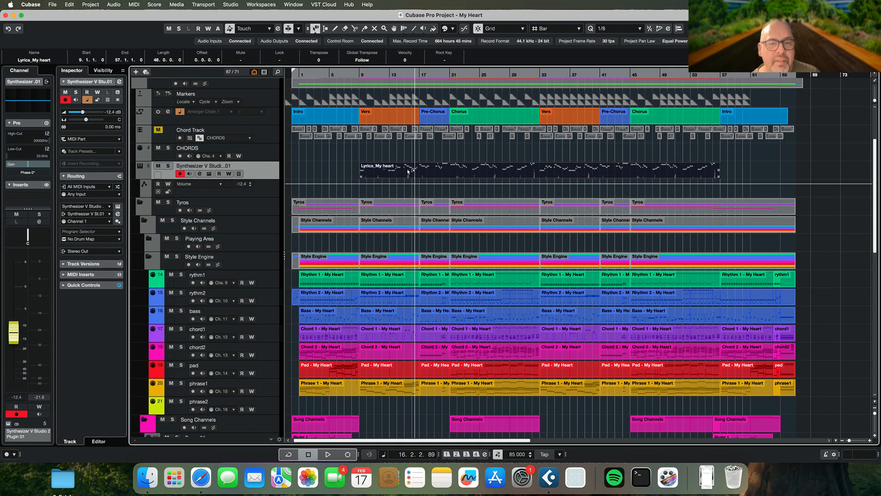
double_click(409, 172)
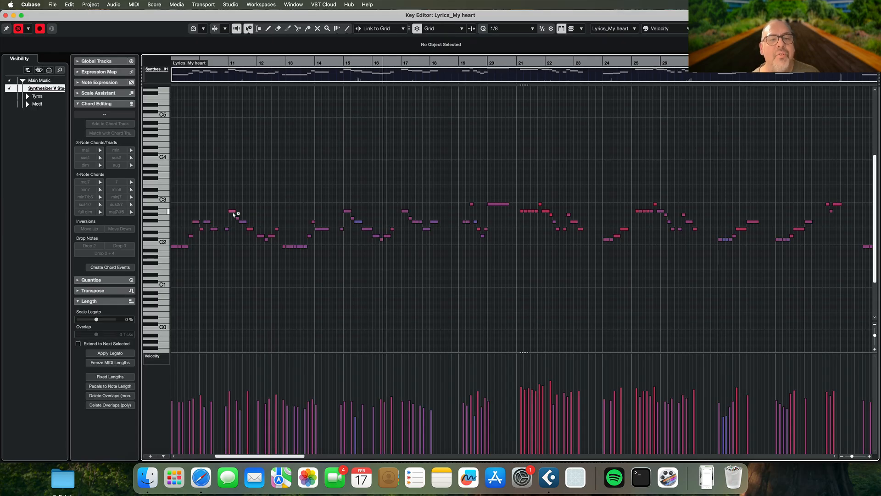
left_click(285, 247)
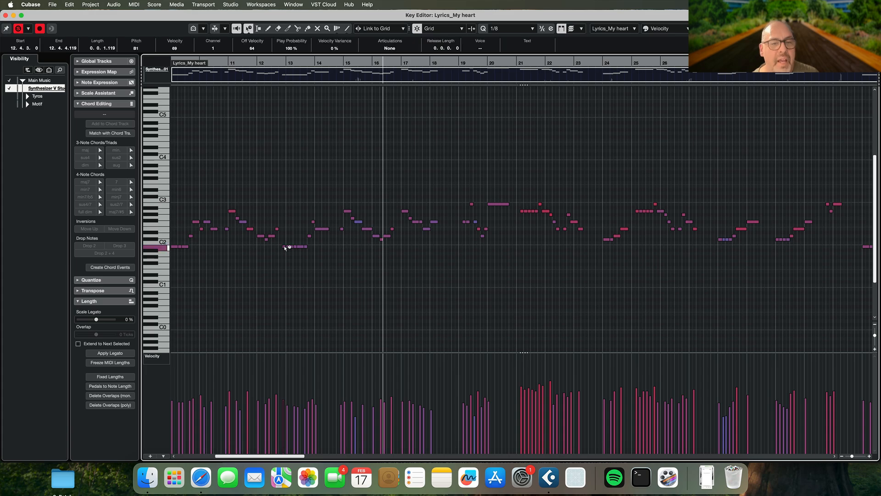
left_click(325, 229)
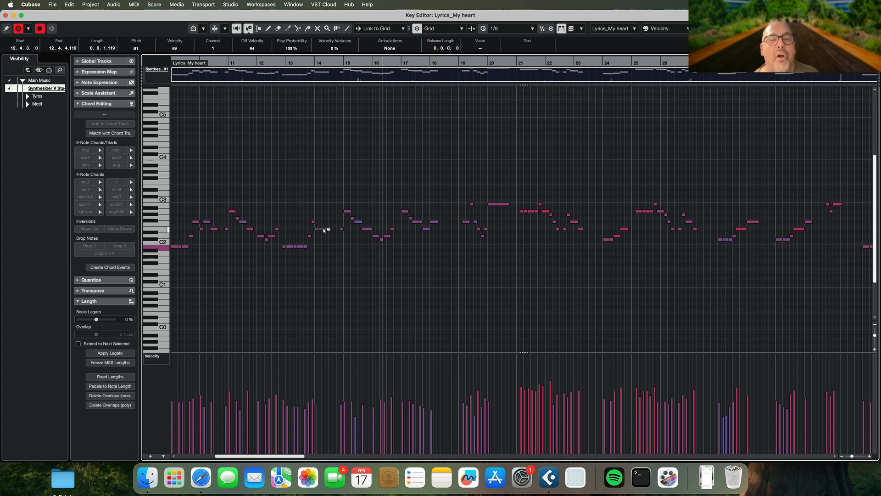
key("super+w")
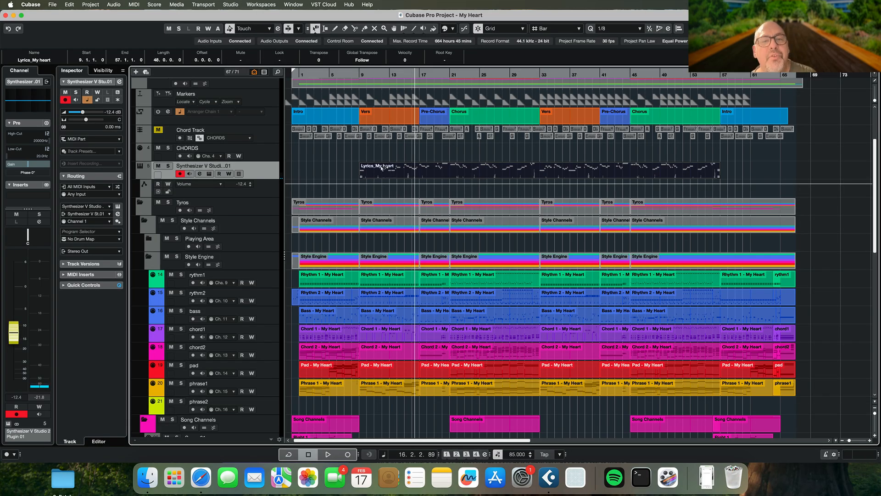
Switch to Finder and locate Lyrics_My heart.mid in the My Heart project folder
key("super+Tab")
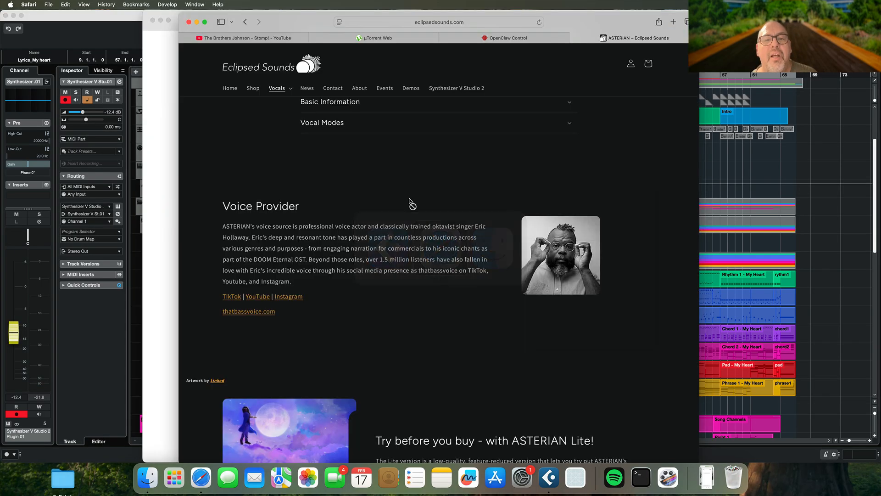
key("super+Tab")
left_click_drag(411, 203, 630, 277)
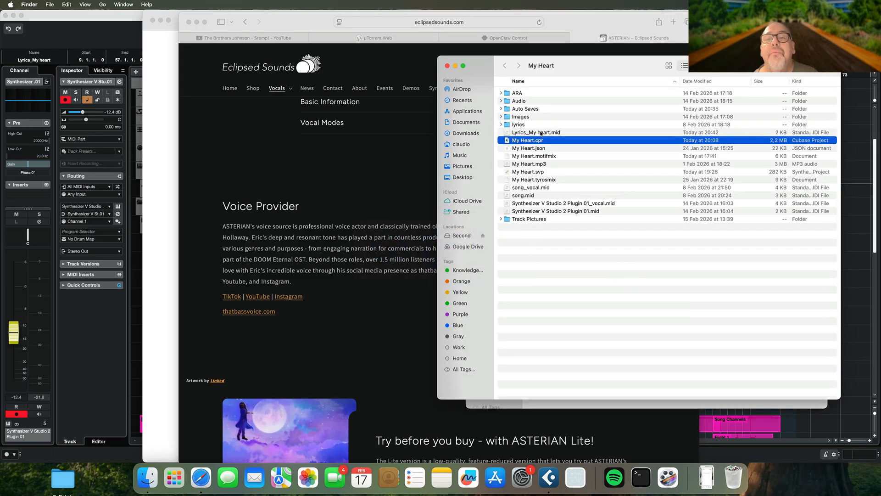
key("super+Tab")
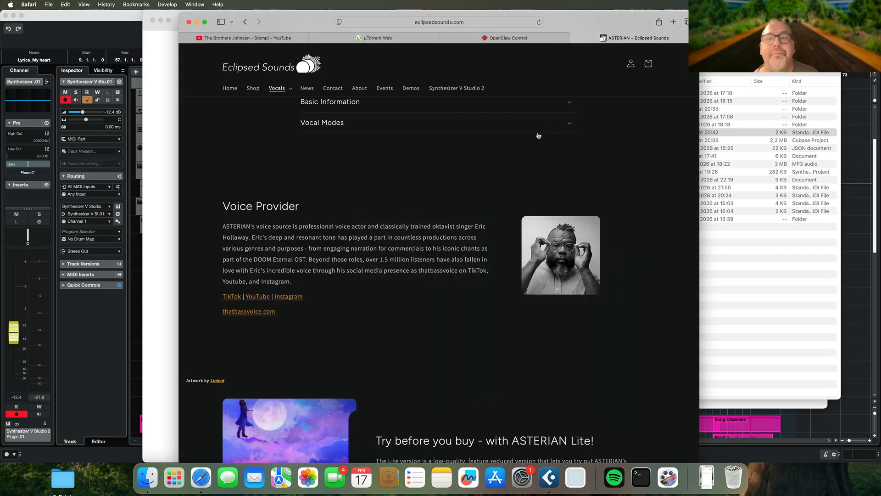
Switch back to Cubase and mute the Lyrics_My heart part on the Synthesizer V track
left_click(863, 124)
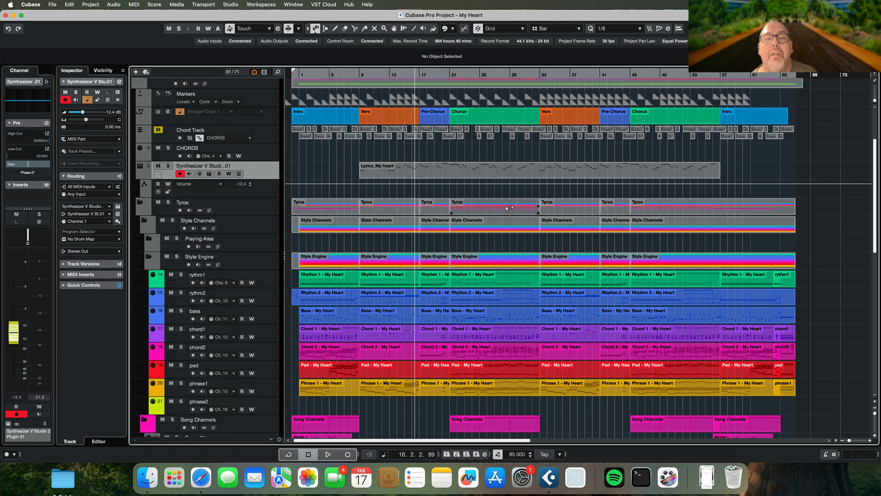
key("7")
left_click(426, 172)
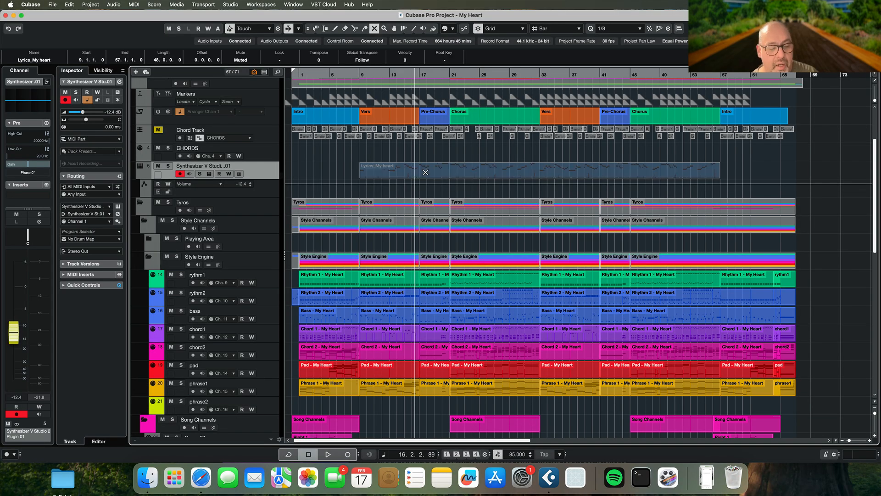
key("1")
Switch to SmartBridge and load Lyrics_My heart.mid from the My Heart folder for lyrics generation
key("super+Tab")
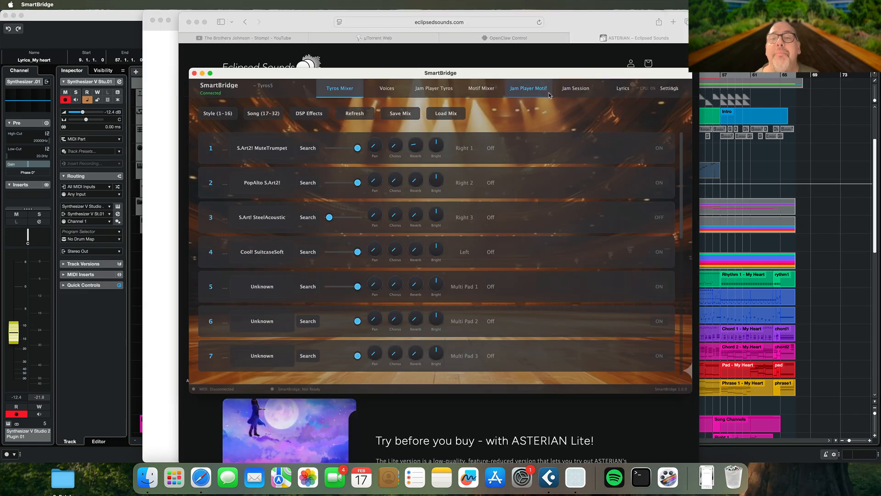
left_click(620, 91)
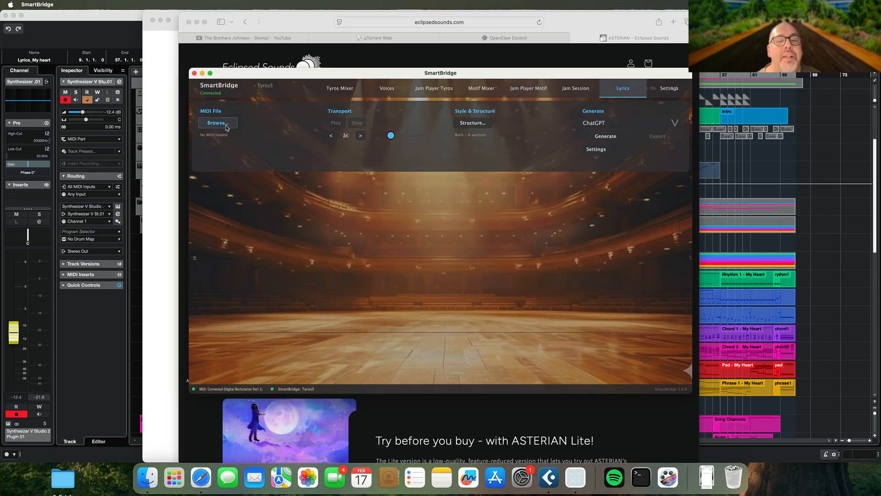
left_click(227, 125)
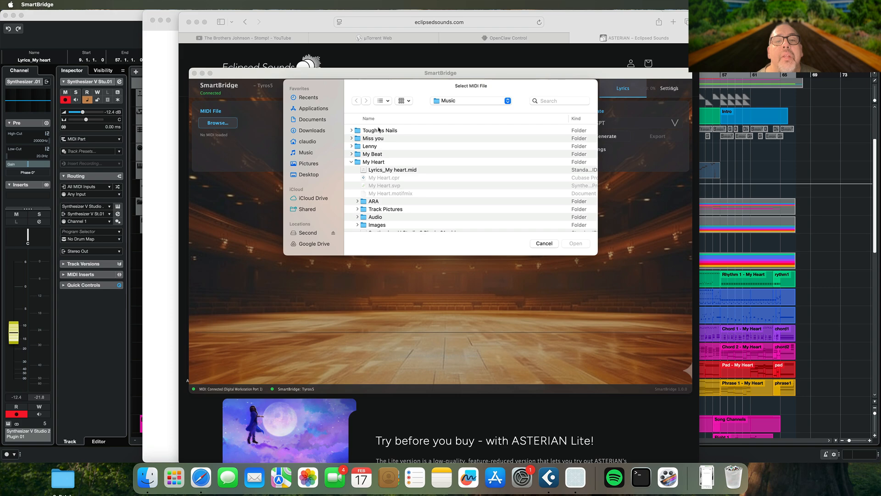
double_click(402, 169)
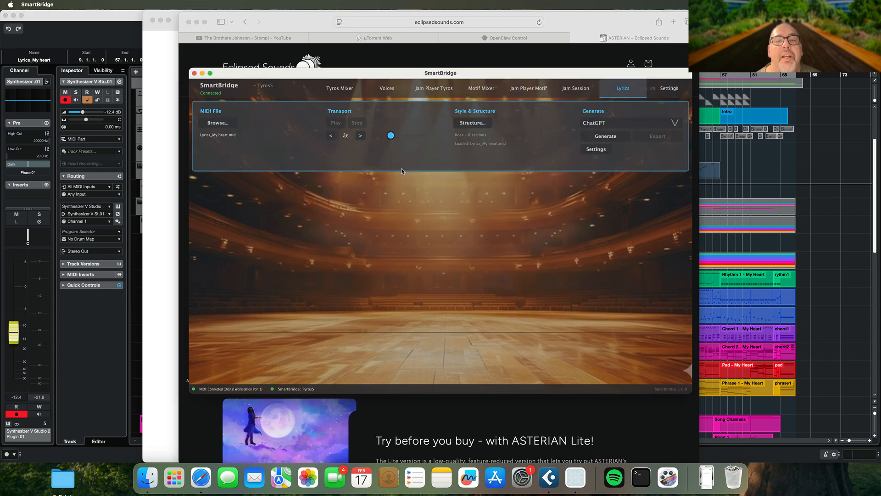
Switch to Cubase and check the lengths of the Vers, Pre-Chorus and Chorus sections on the arranger track
left_click(472, 123)
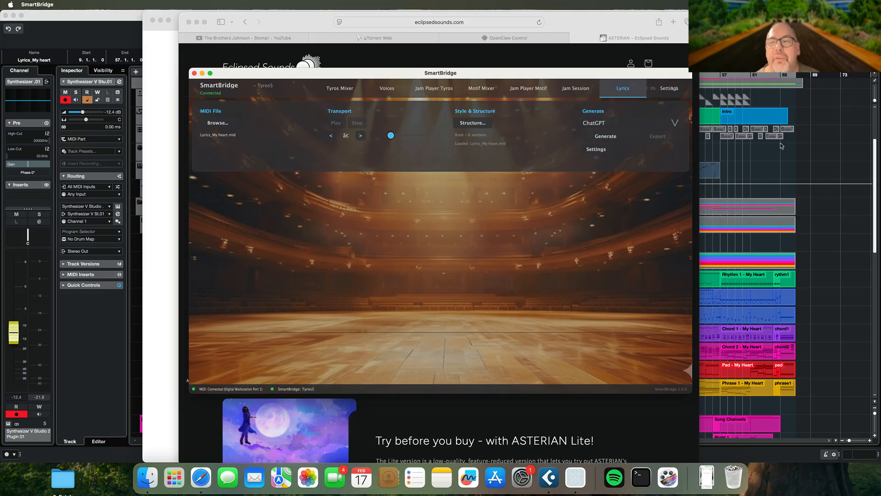
left_click(379, 121)
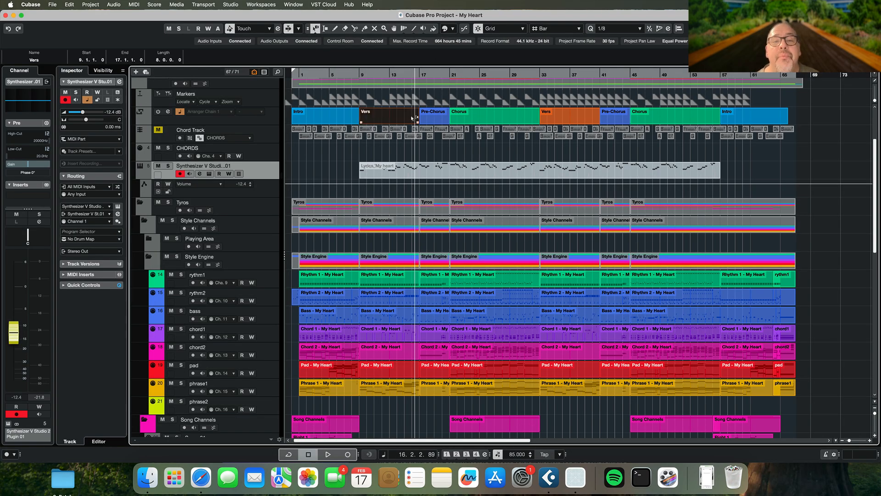
left_click(434, 119)
left_click(487, 118)
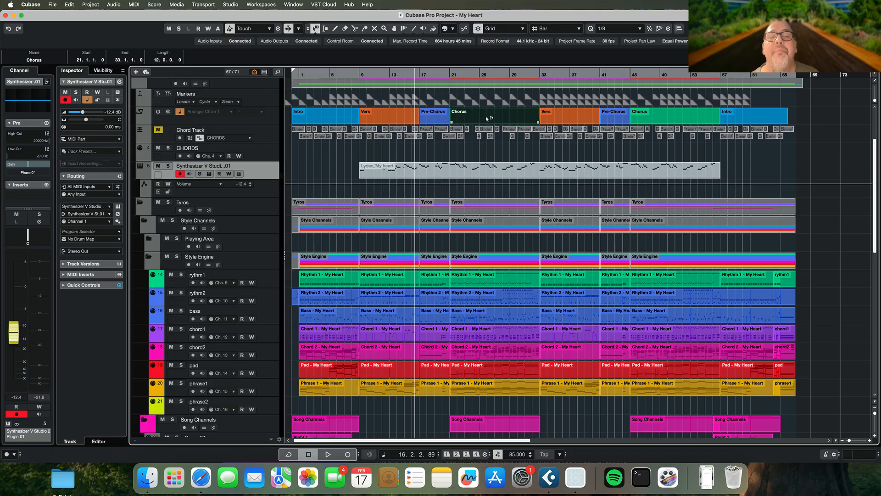
Return to SmartBridge's song structure settings, remove the Intro section and set the first Chorus to 12 bars
key("super+Tab")
left_click(472, 123)
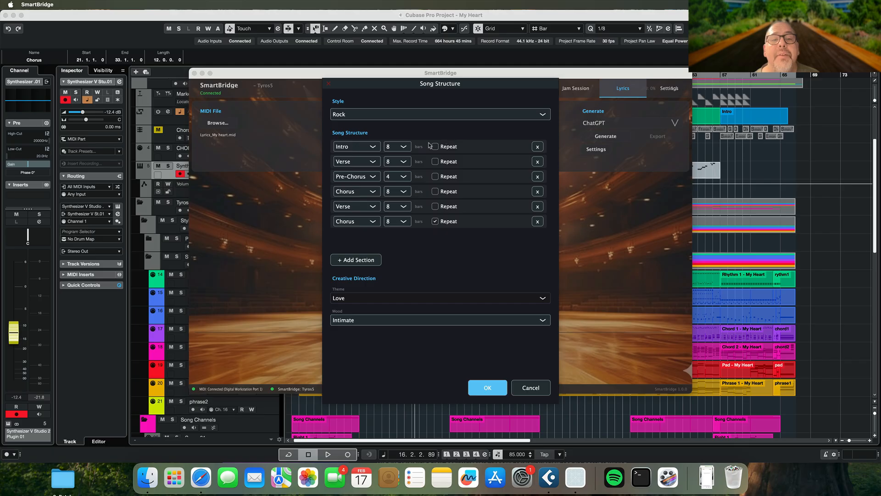
left_click(538, 147)
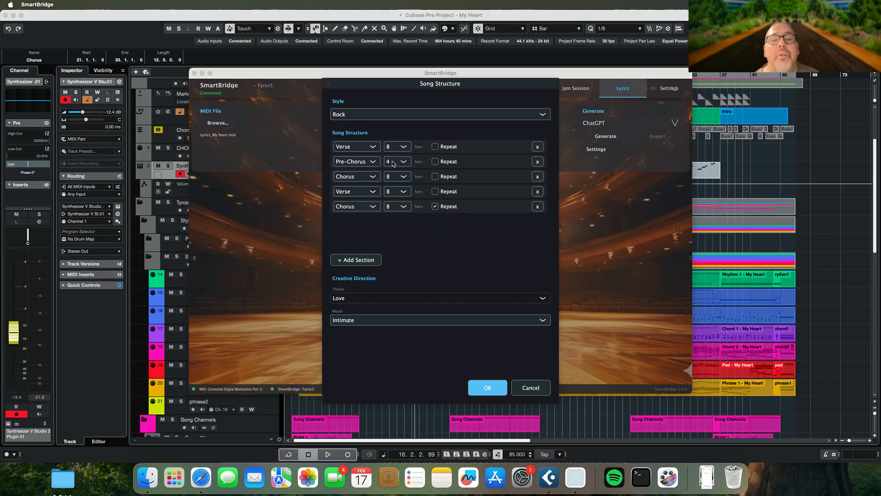
left_click(395, 177)
left_click(399, 215)
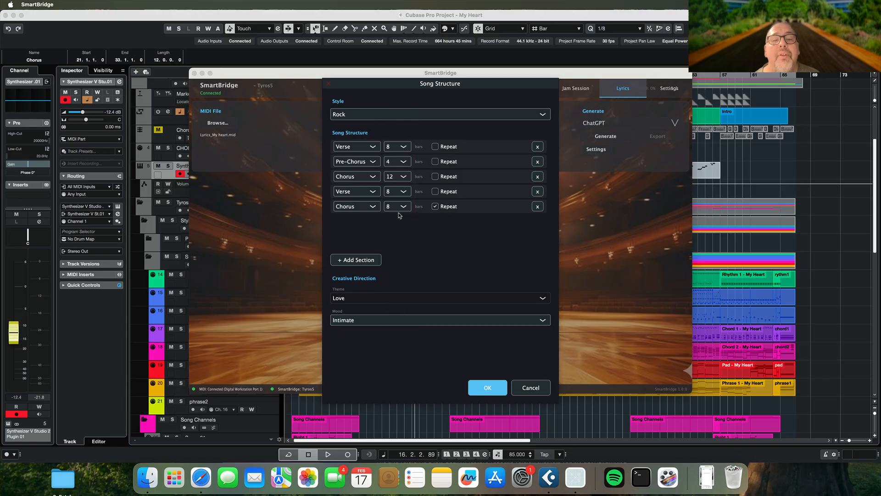
Change the last section of the song structure to a Pre-Chorus of 4 bars
left_click(358, 207)
left_click(358, 196)
left_click(397, 207)
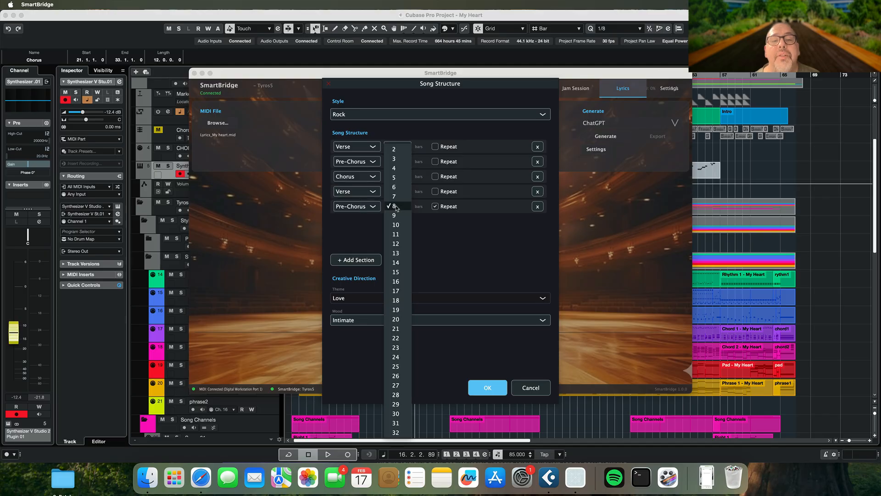
left_click(397, 168)
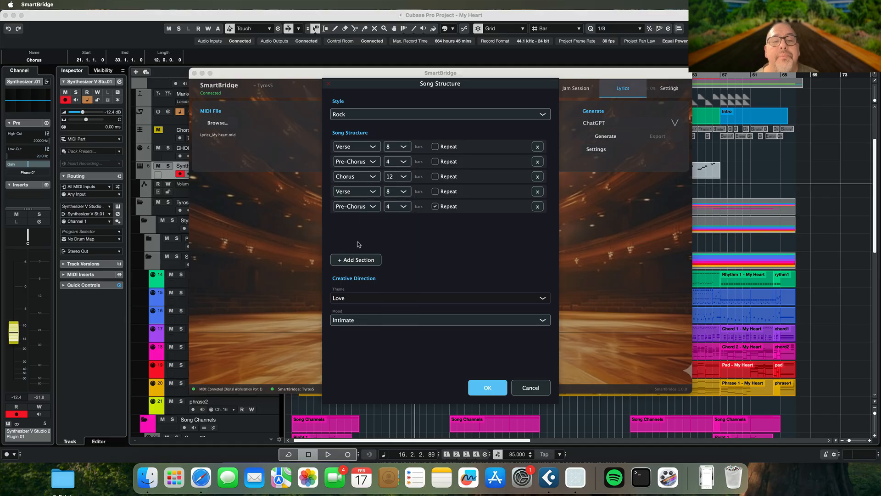
Add a final Chorus section of 12 bars to the song structure, with Repeat enabled
left_click(358, 260)
left_click(362, 223)
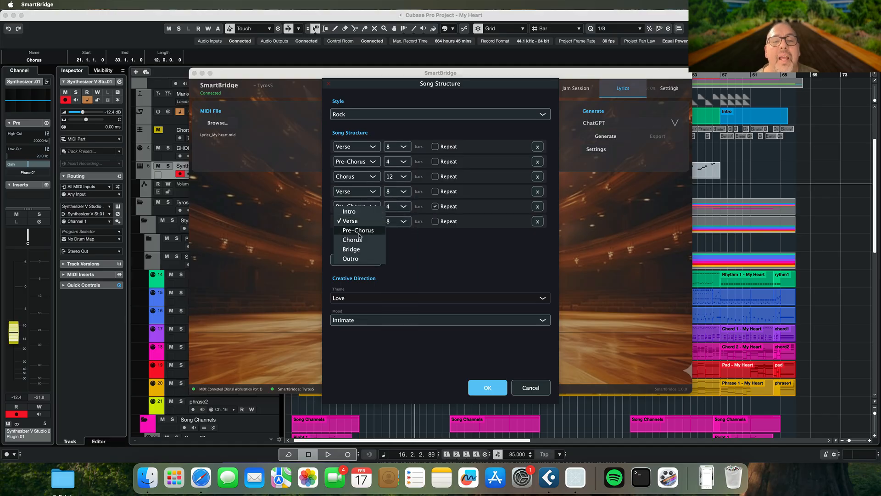
left_click(360, 241)
left_click(396, 221)
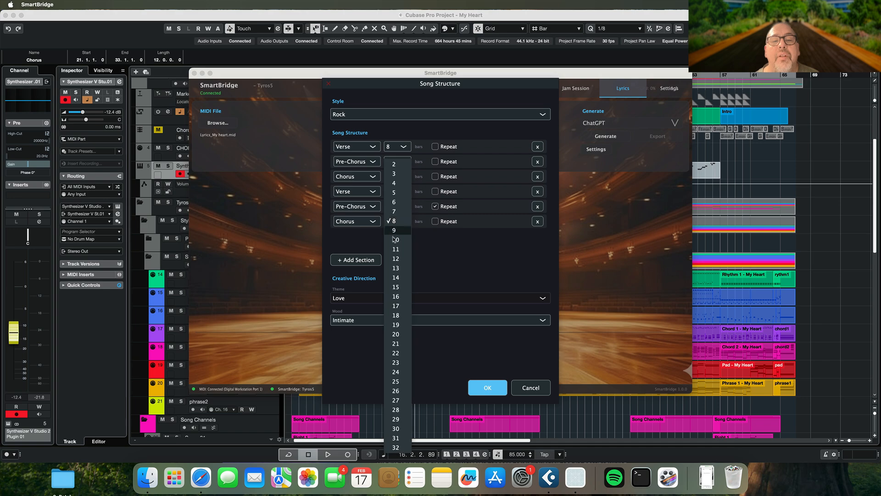
left_click(396, 259)
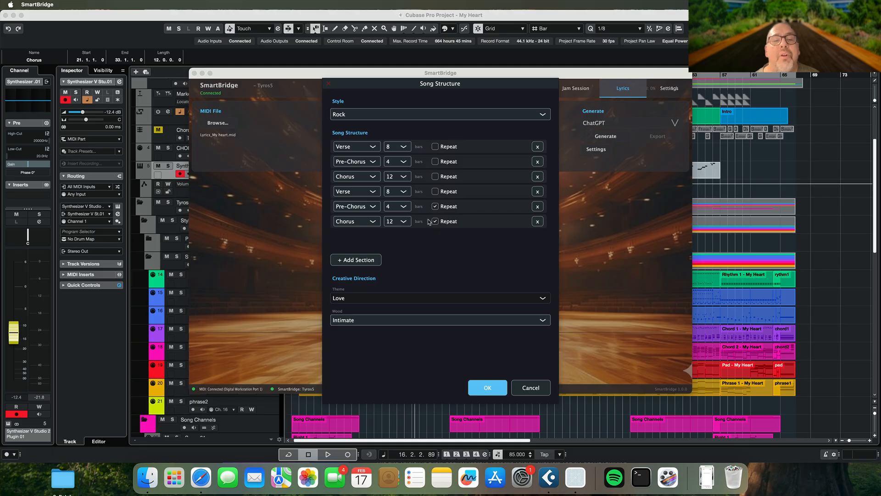
Set the song style to Soul with theme Heartbreak and mood Melancholic, and apply the structure settings
left_click(383, 115)
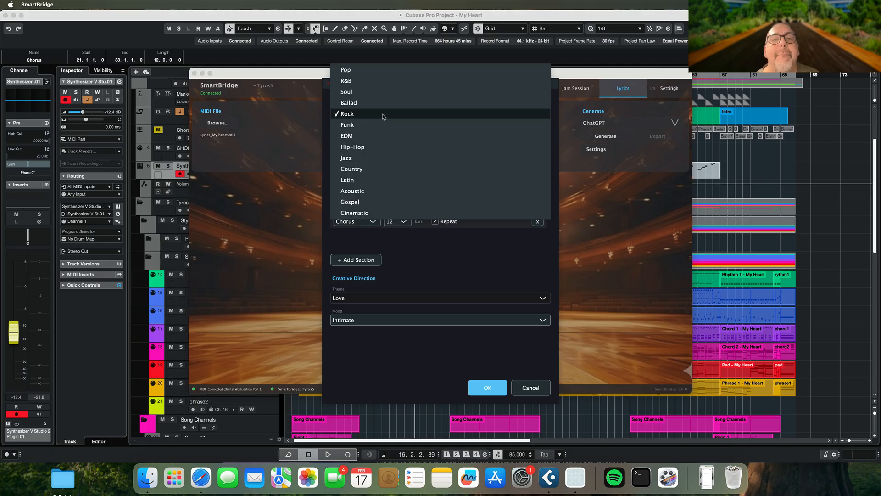
left_click(372, 92)
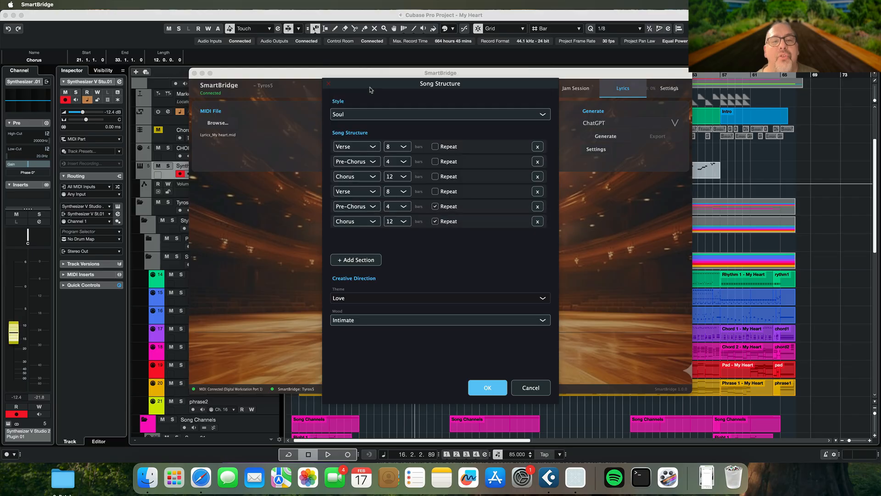
left_click(367, 300)
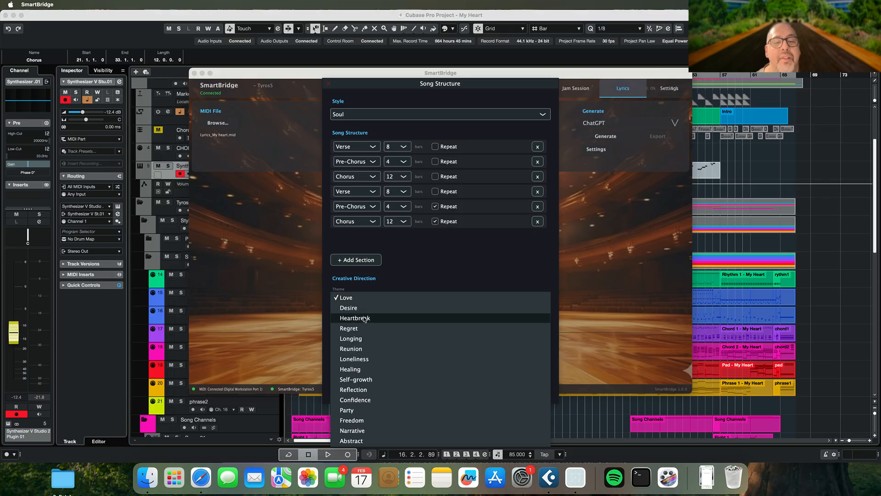
left_click(365, 318)
left_click(366, 322)
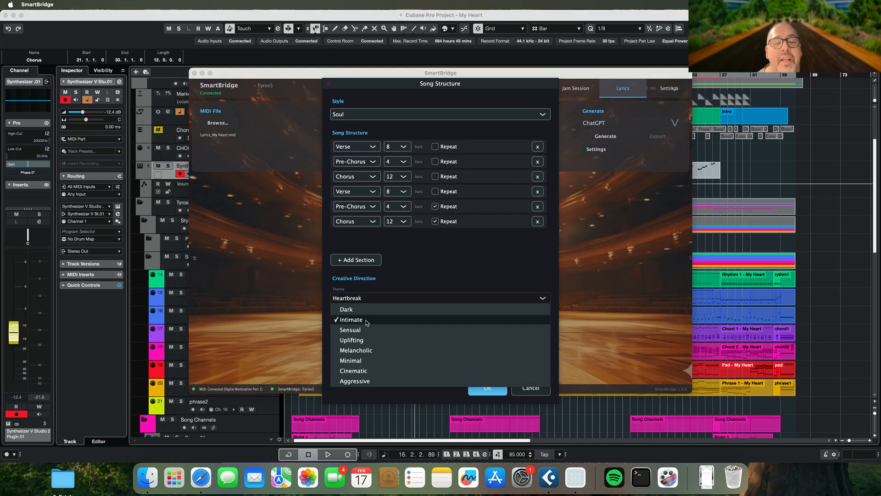
left_click(367, 351)
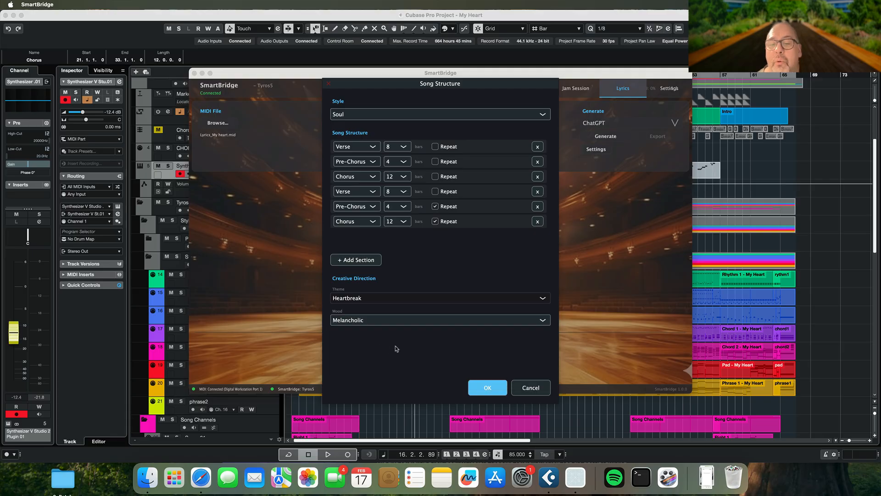
left_click(488, 386)
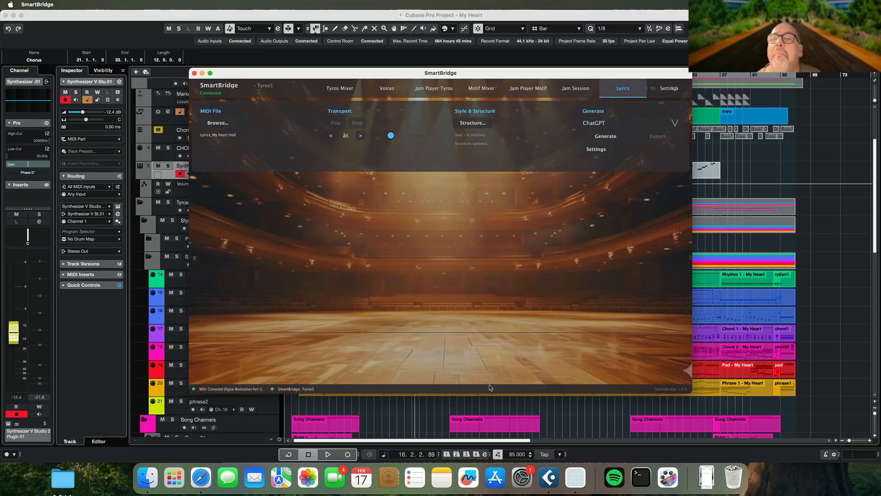
Generate lyrics for the loaded melody with ChatGPT as the generator
left_click(597, 124)
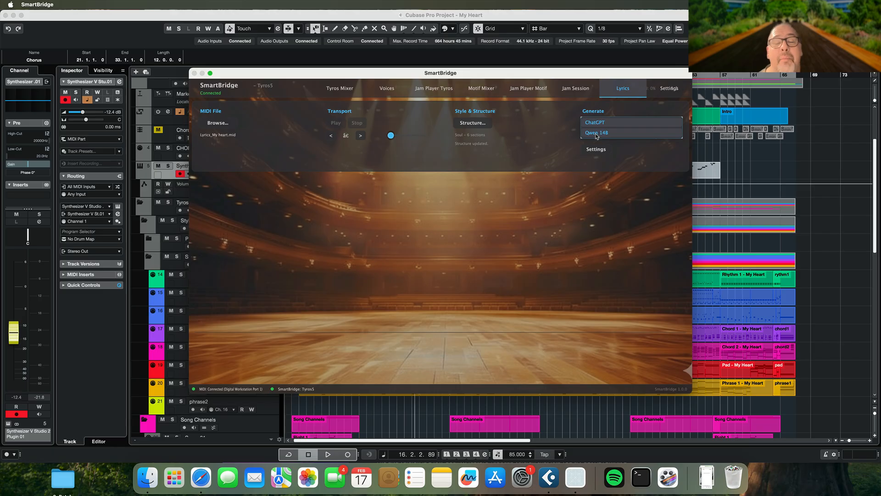
left_click(597, 122)
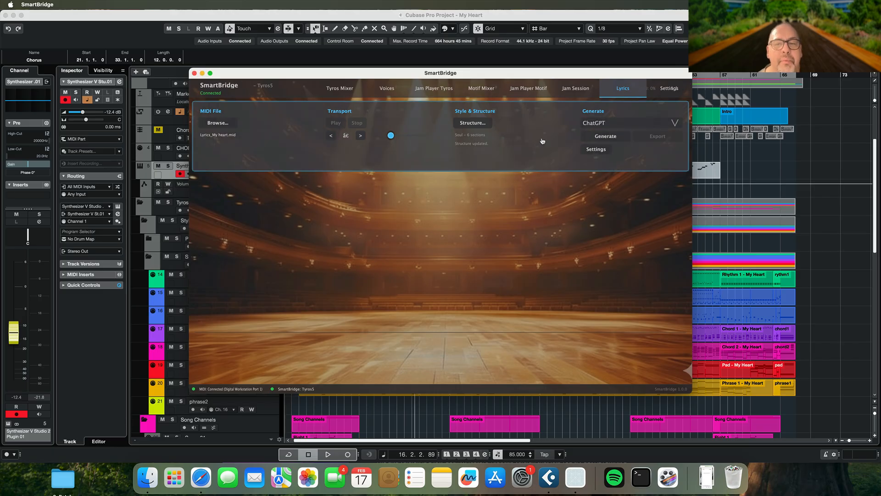
left_click(609, 136)
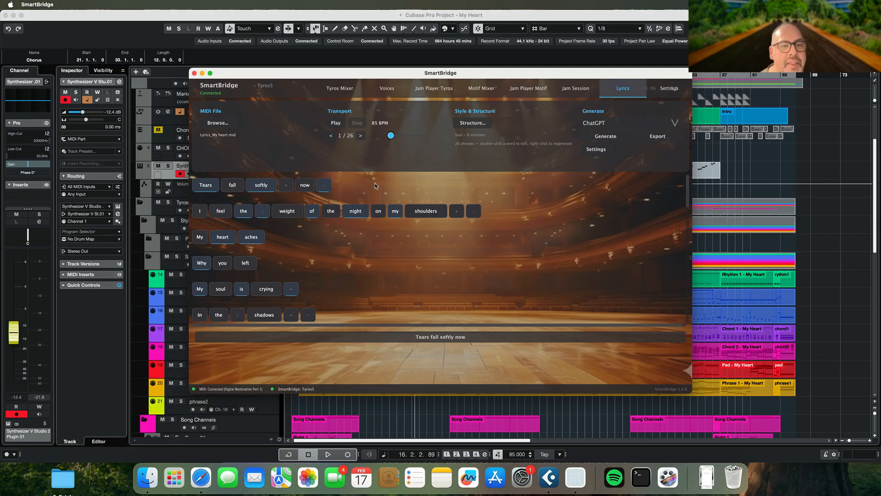
Preview the first phrases of the generated lyrics in playback and export the lyrics as a vocal MIDI file
scroll(375, 185, "down", 1)
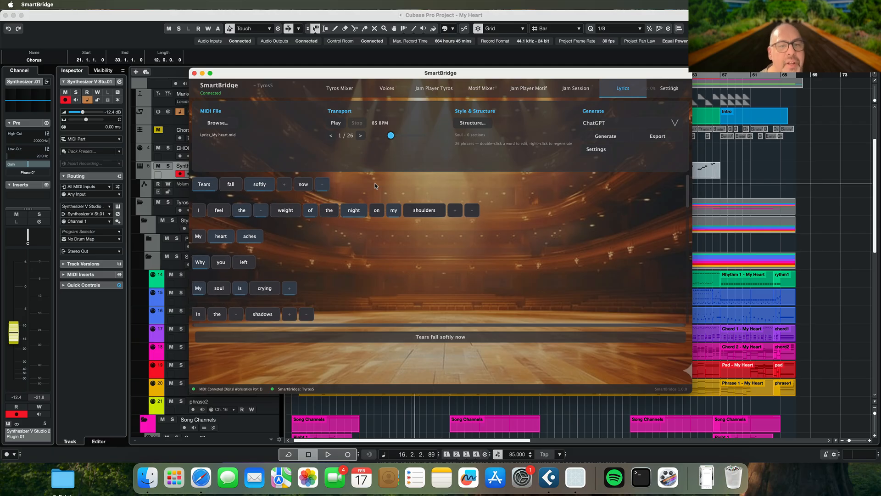
left_click(337, 124)
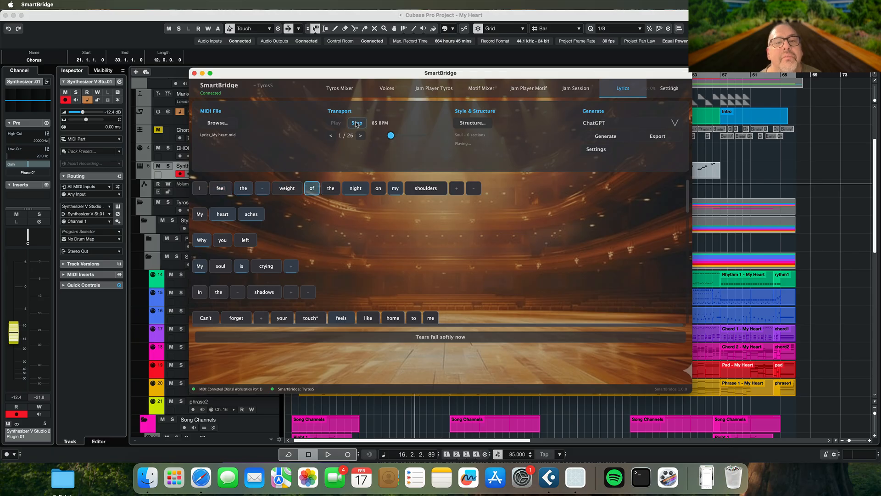
left_click(357, 125)
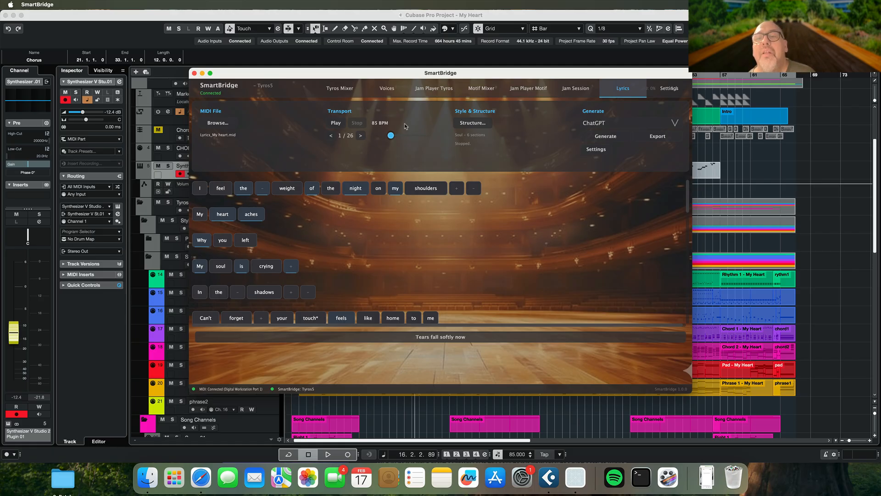
left_click(649, 137)
scroll(376, 230, "up", 2)
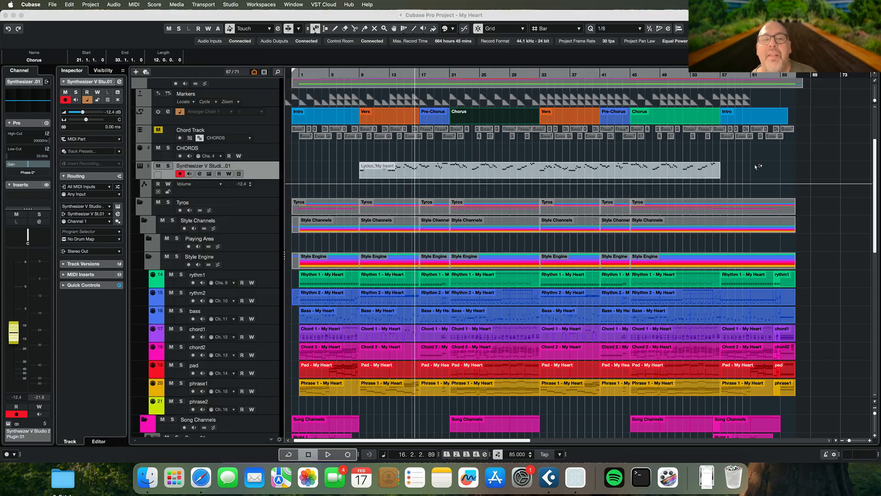
In Cubase, open the Synthesizer V Studio 2 plugin and import Lyrics_My heart_vocal.mid as new tracks with automatic cleanup
left_click(750, 177)
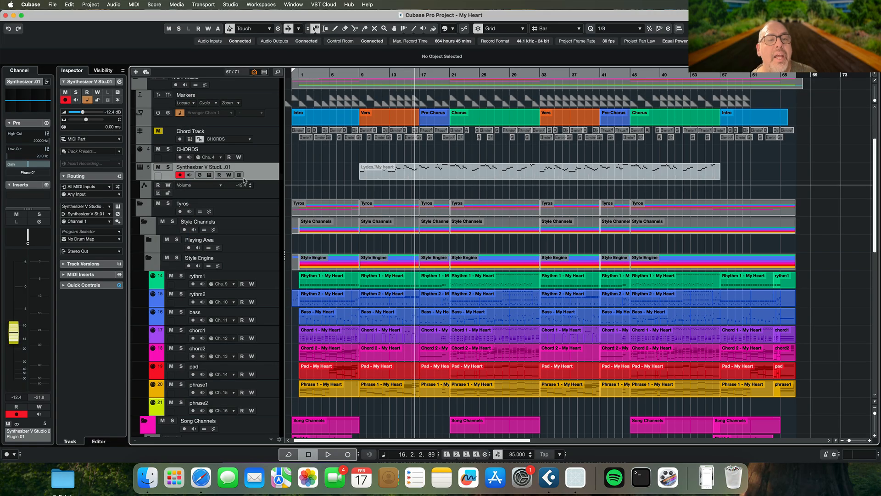
left_click(209, 175)
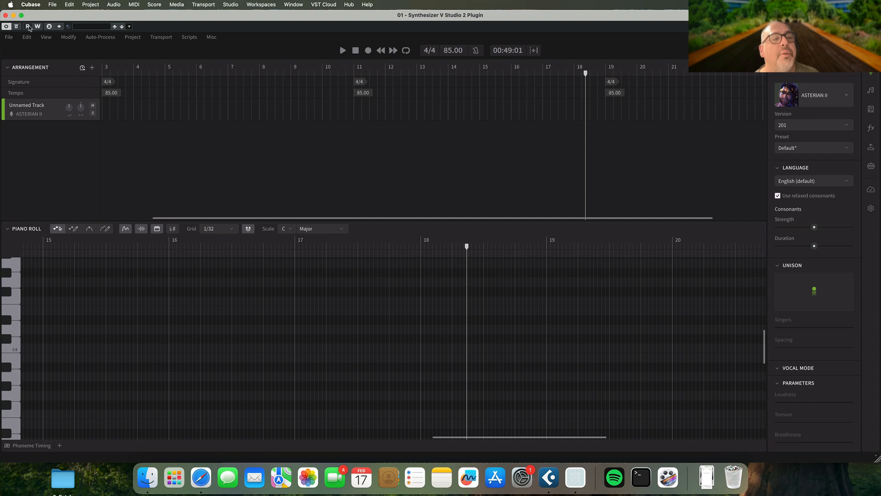
left_click(9, 37)
mouse_move(46, 125)
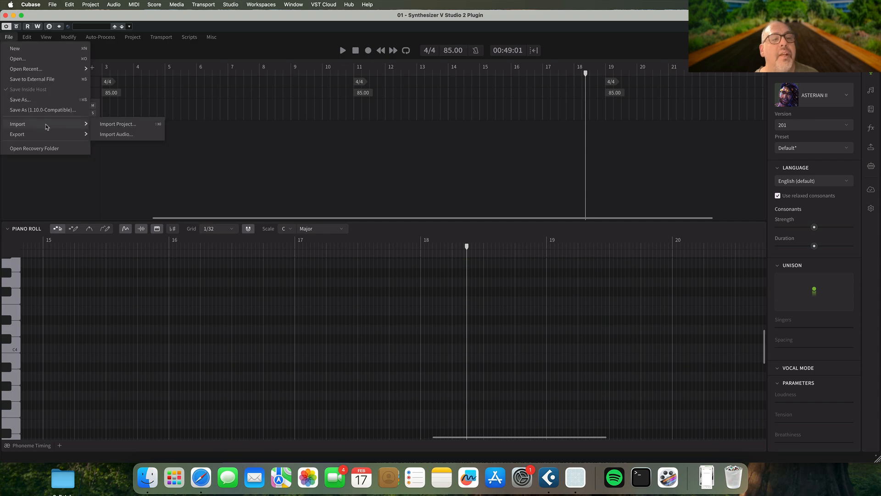
left_click(105, 124)
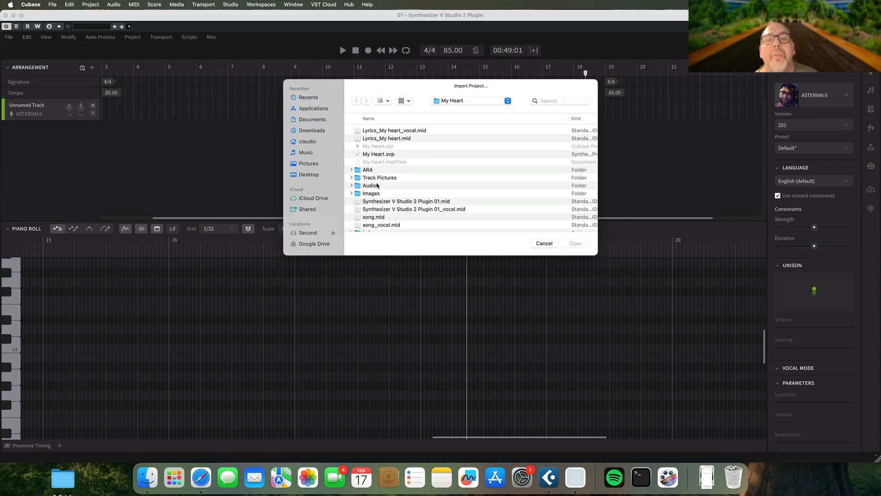
left_click(411, 131)
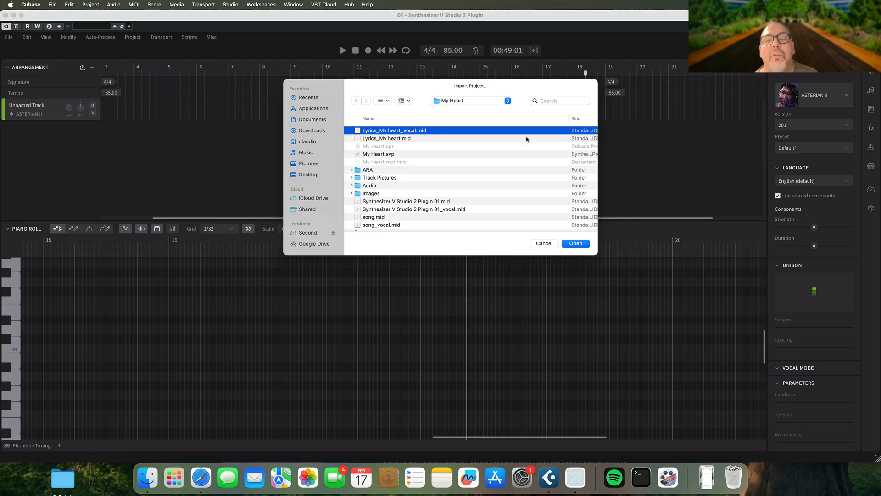
left_click(570, 245)
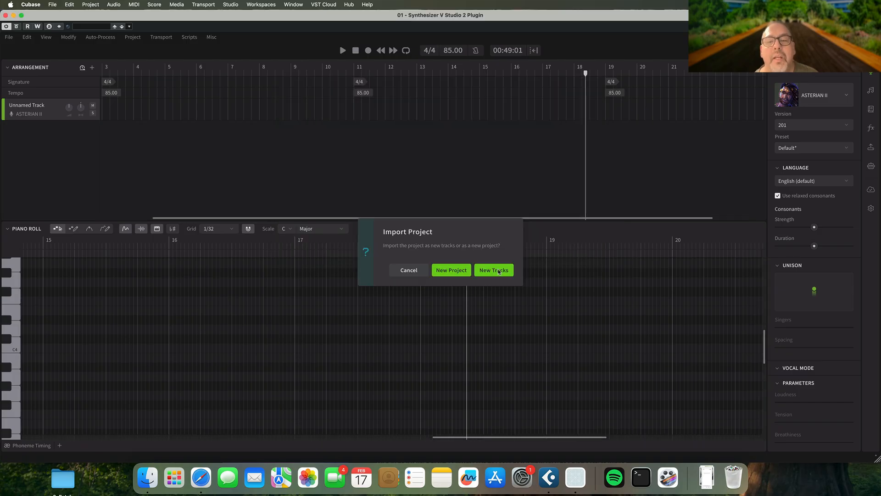
left_click(474, 283)
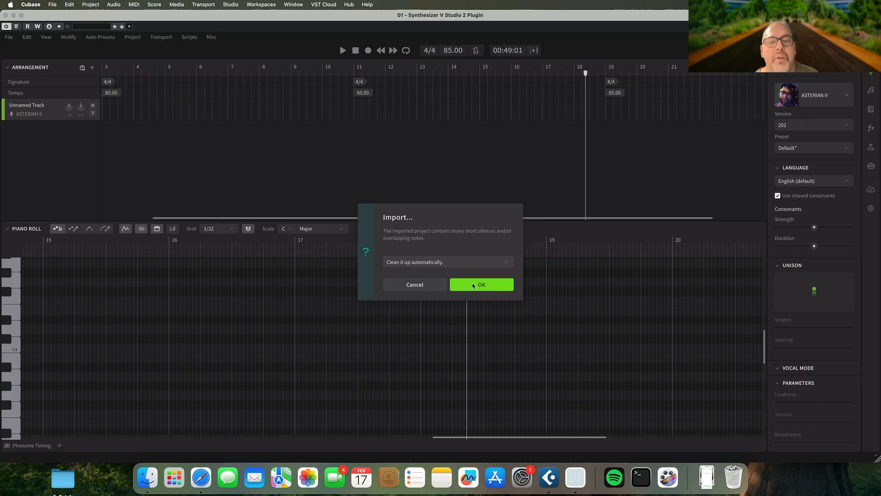
Complete the import with automatic cleanup and move the imported vocal group onto the ASTERIAN II track, starting at bar 11
left_click(474, 284)
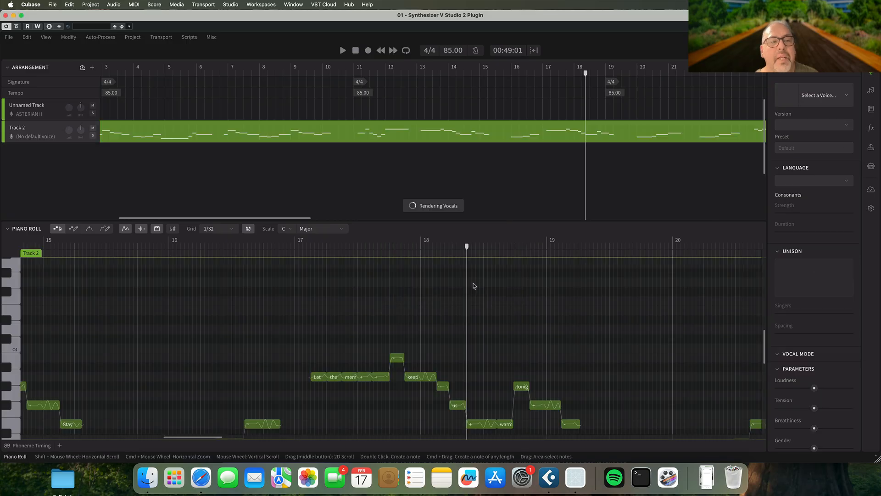
left_click(347, 71)
left_click_drag(162, 128, 408, 118)
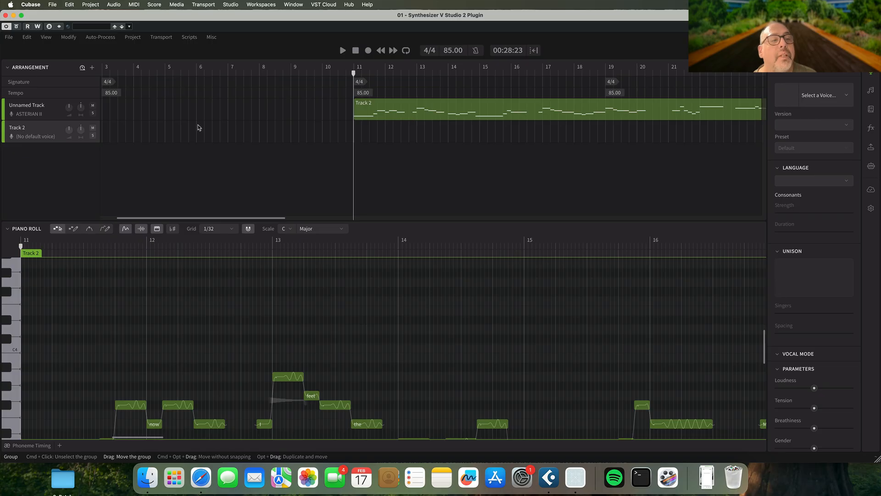
left_click(33, 114)
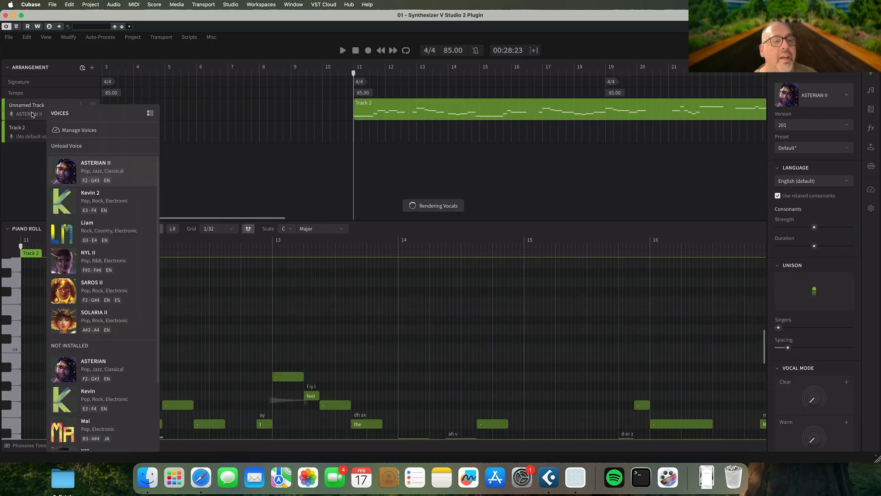
left_click(31, 114)
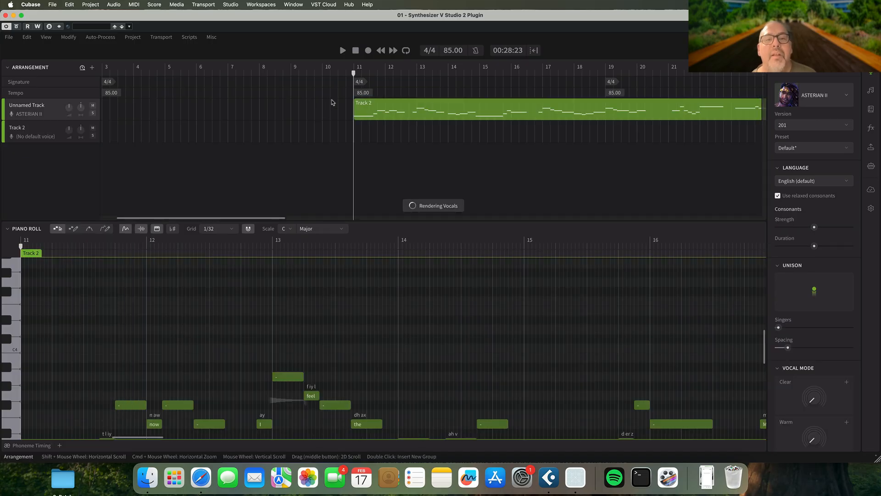
Play back the rendered ASTERIAN II vocal from just before bar 11 to just past bar 15
left_click(339, 69)
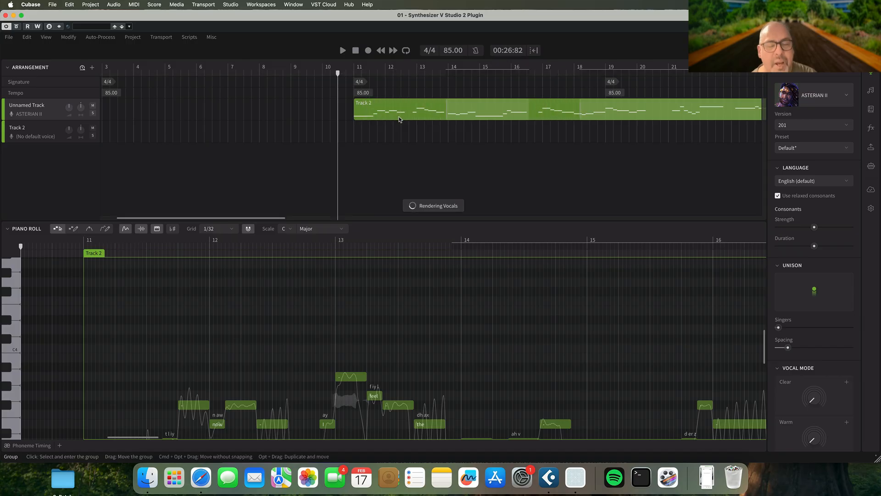
scroll(390, 124, "left", 2)
scroll(362, 135, "right", 4)
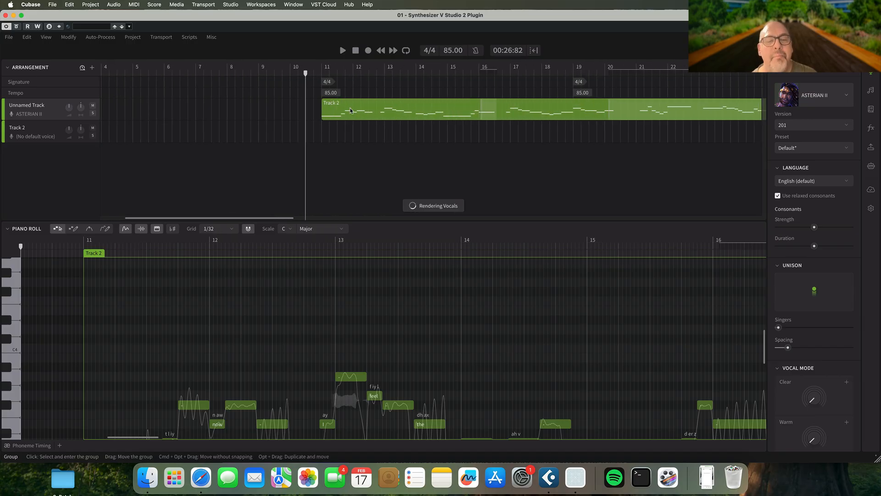
scroll(224, 332, "down", 3)
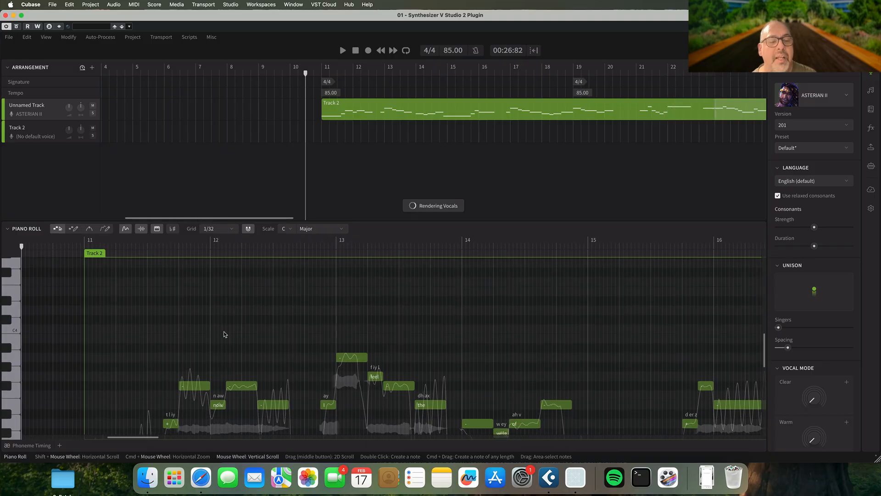
scroll(224, 333, "down", 1)
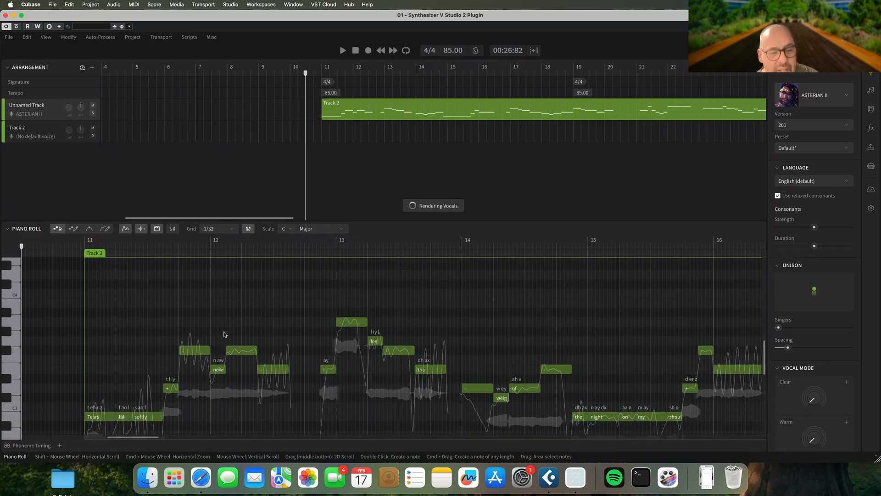
key("space")
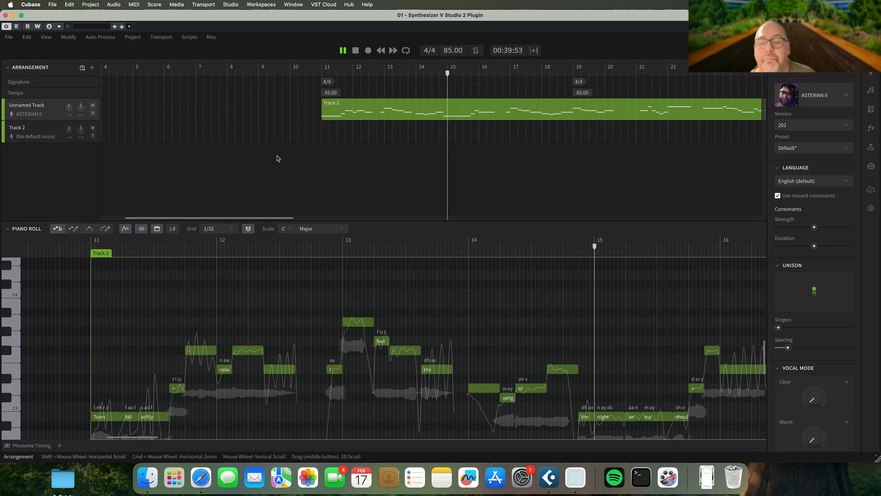
key("space")
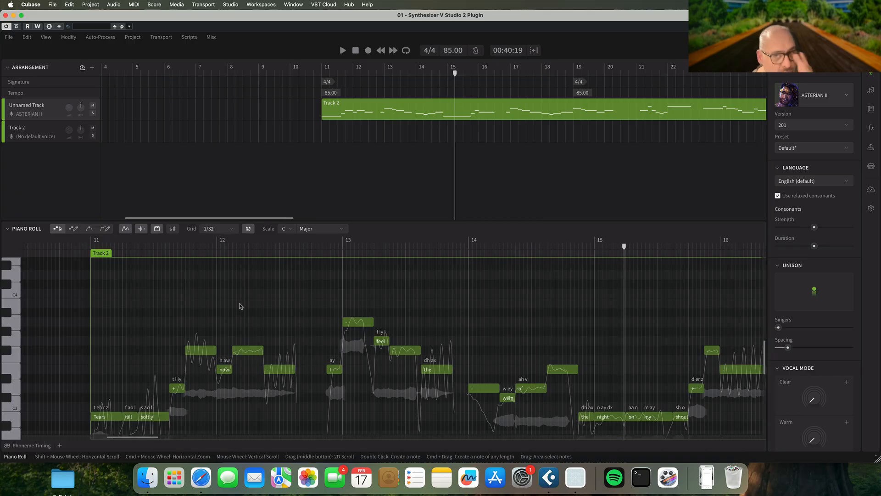
Rewrite the lyrics on the notes following "feel" in bars 13 and 14 as "the love on my soul"
scroll(239, 306, "left", 5)
scroll(239, 306, "down", 2)
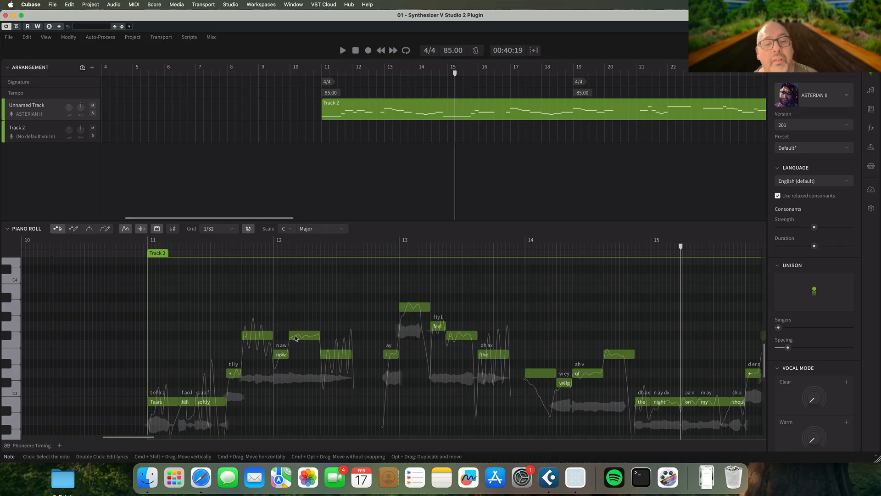
scroll(400, 371, "right", 3)
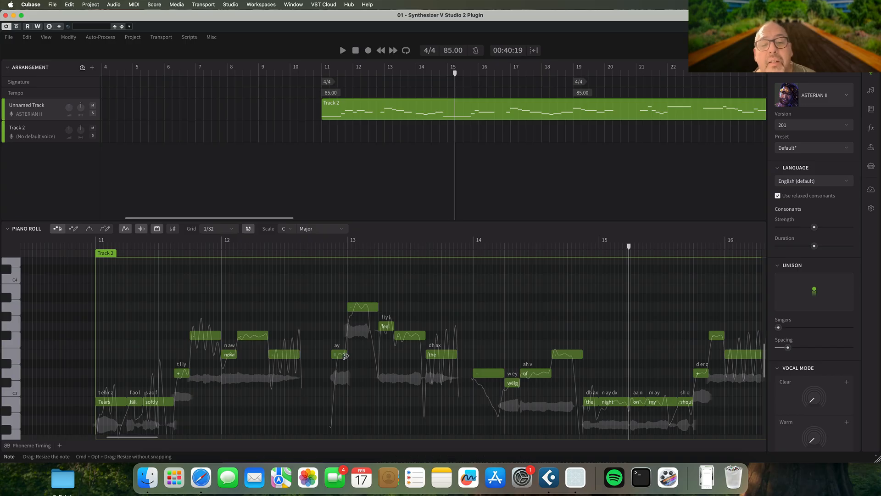
double_click(410, 337)
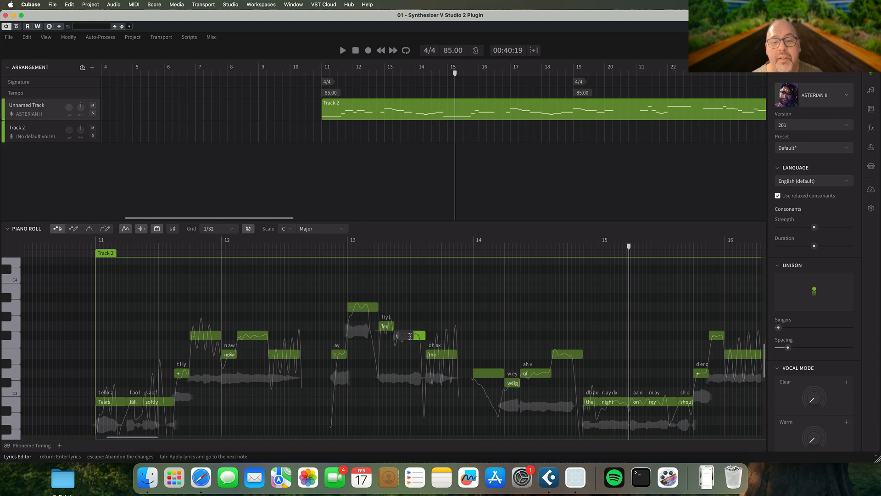
type("the")
key("Tab")
key("Tab")
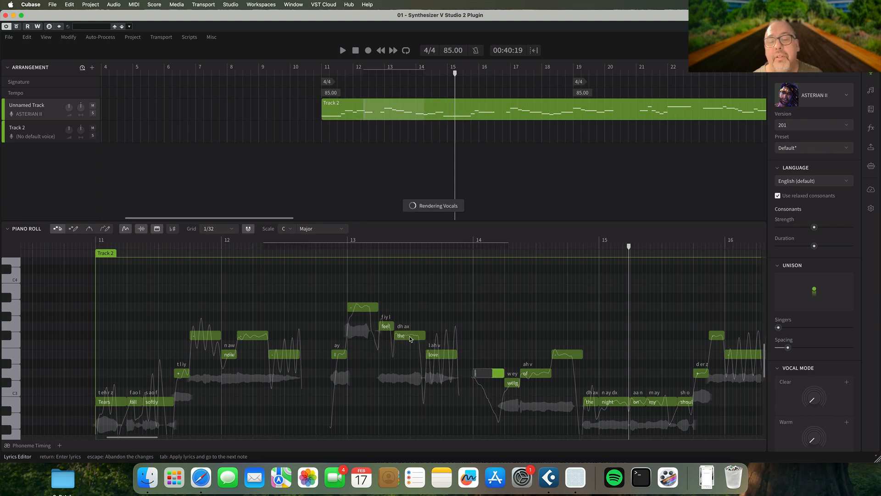
key("Tab")
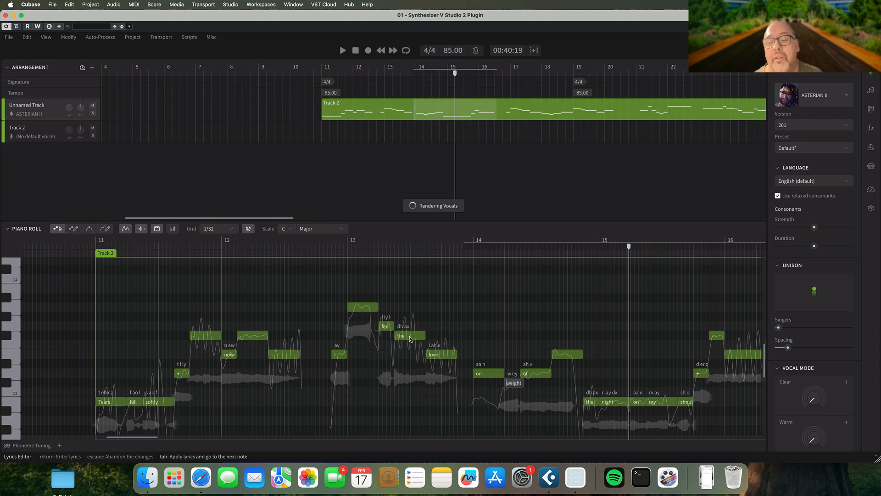
scroll(410, 339, "left", 2)
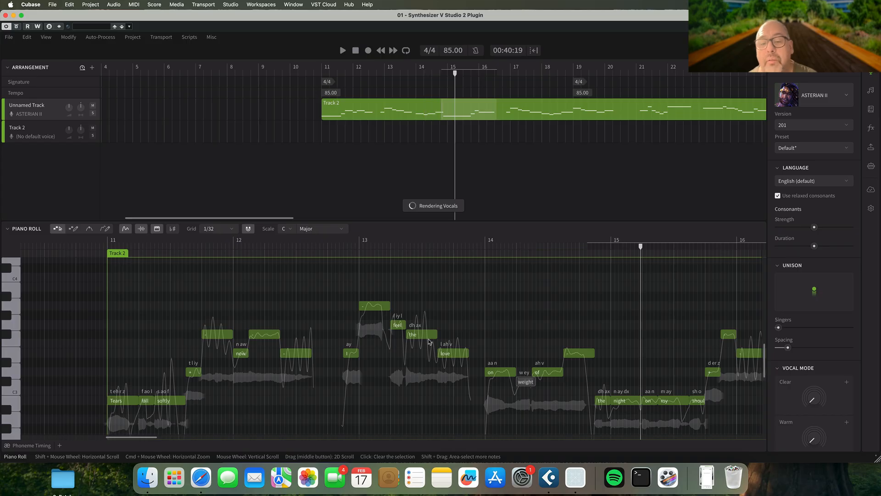
key("Tab")
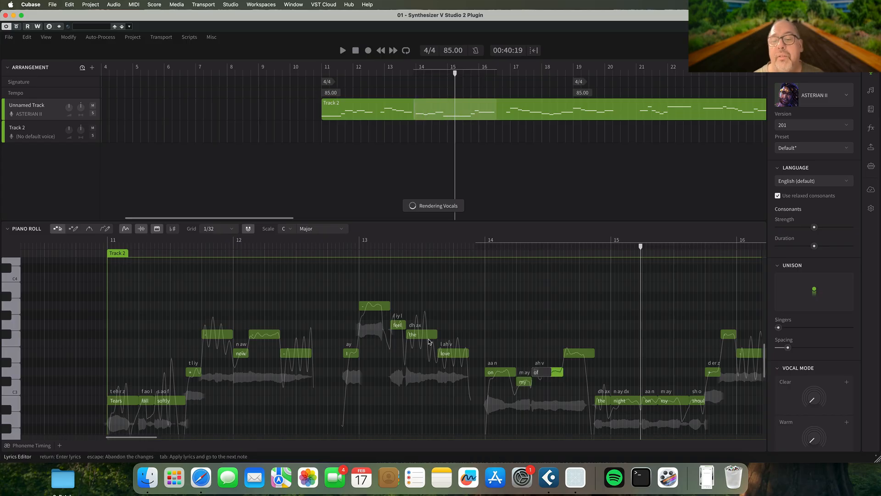
type("soul")
key("Tab")
key("Escape")
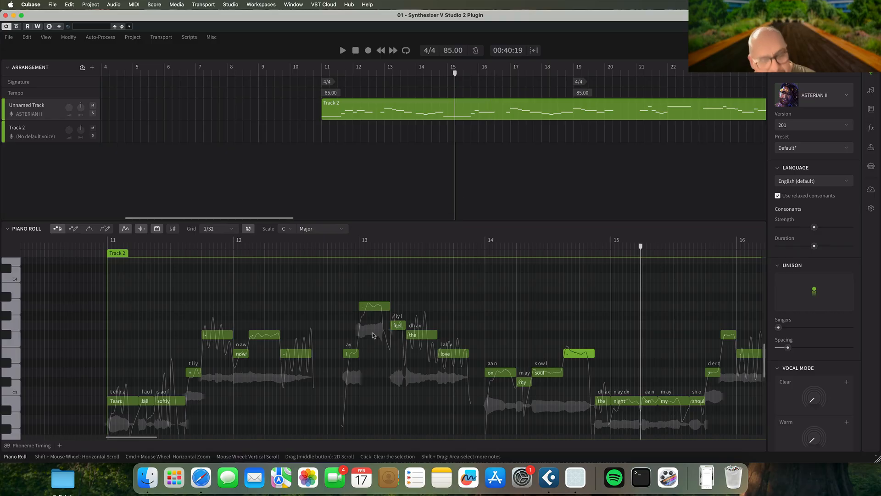
Play back the vocal from just before bar 13 to late in bar 18 to check the revised phrase
left_click(326, 252)
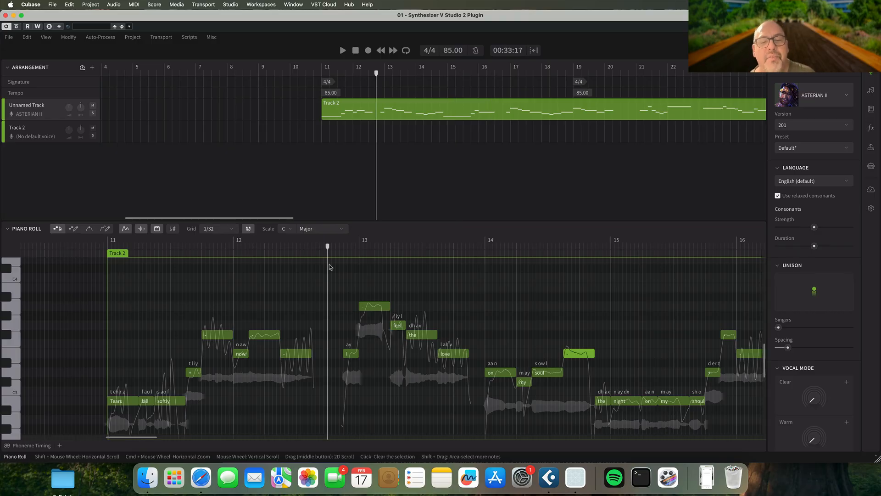
key("space")
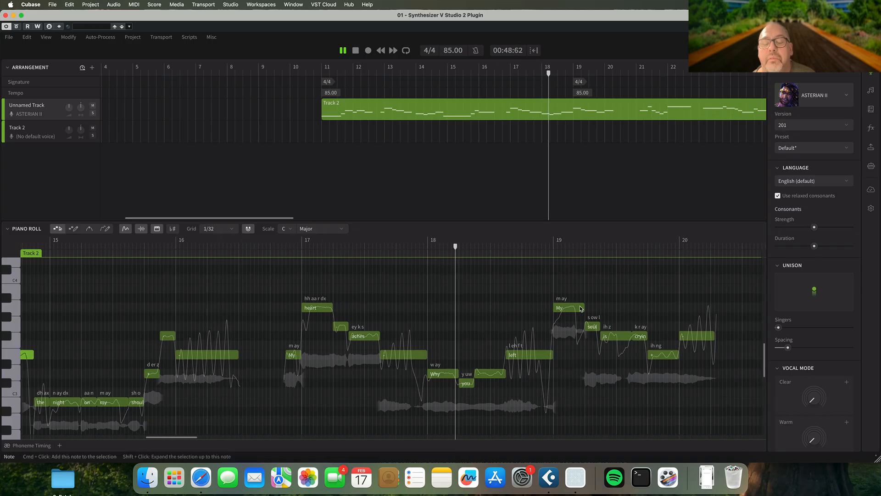
key("space")
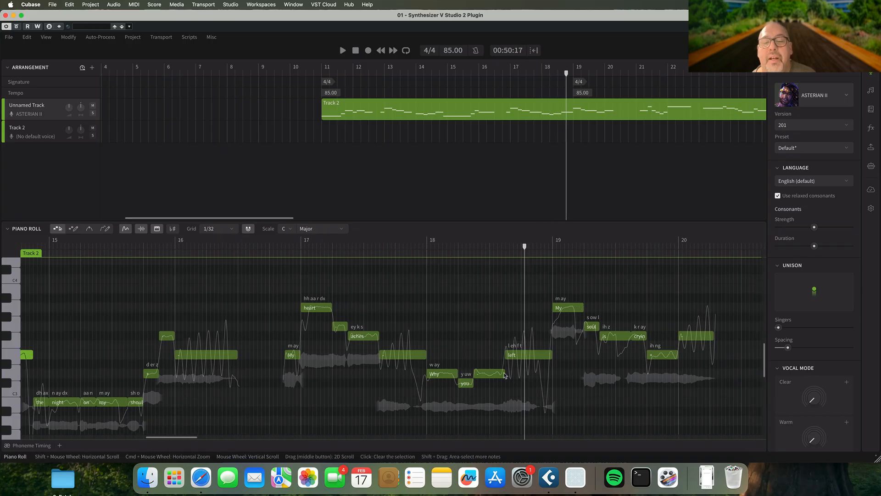
Move the word "left" in bar 18 to the note directly after "you" and make the following note its continuation
double_click(490, 373)
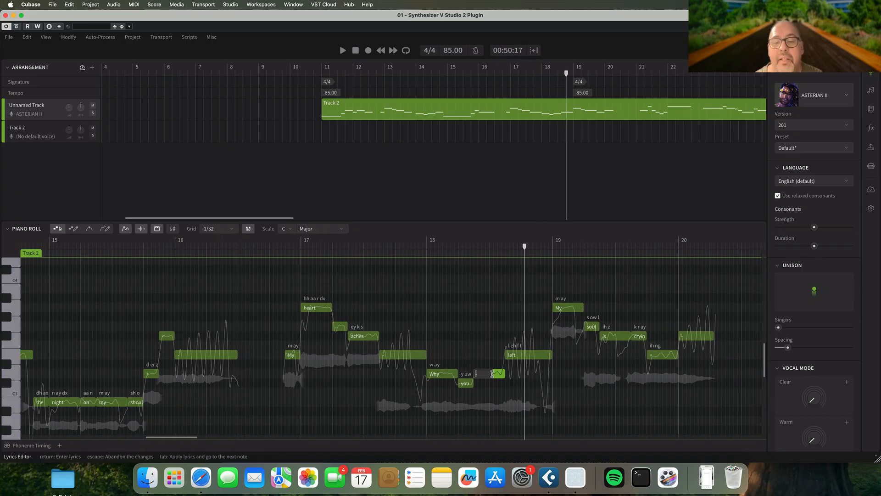
type("left")
key("Return")
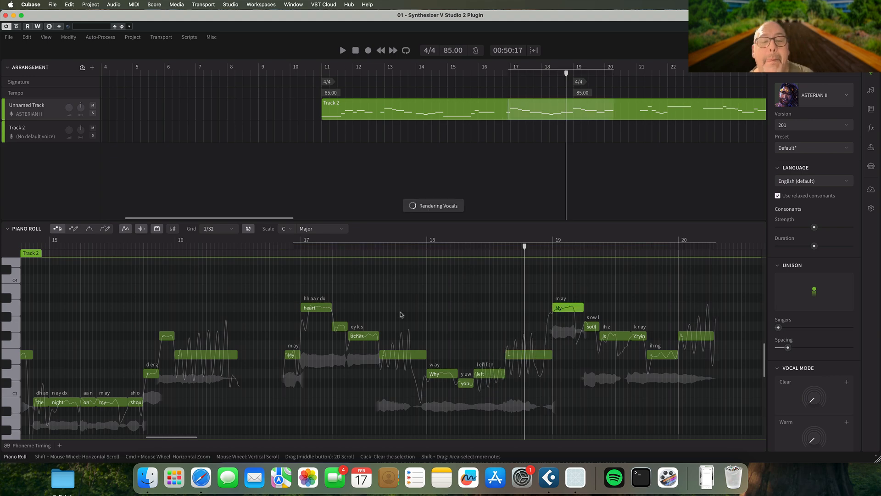
Play back the vocal from just before bar 17 to bar 27, following the lyrics in the piano roll
left_click(276, 246)
key("space")
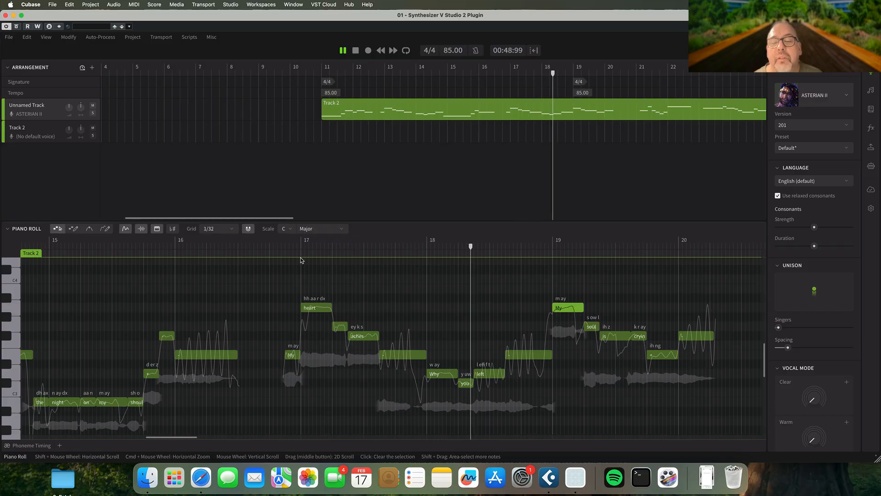
scroll(301, 260, "left", 3)
scroll(450, 274, "right", 4)
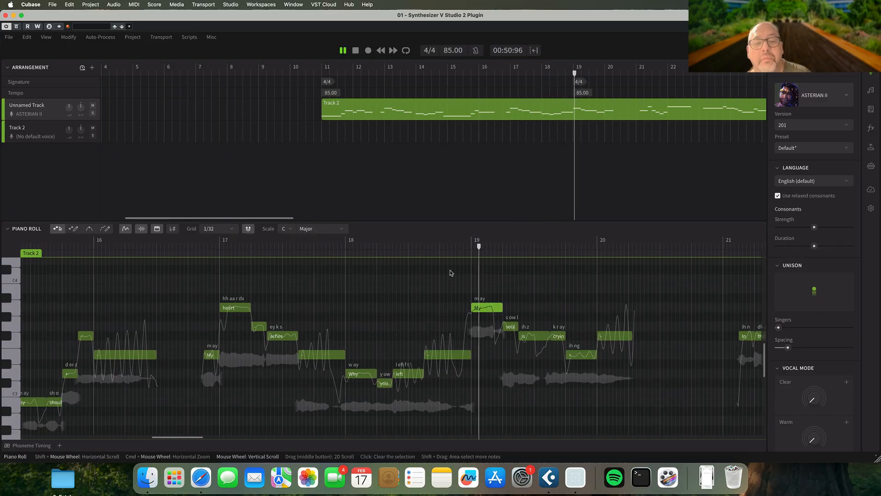
scroll(495, 294, "left", 2)
scroll(496, 294, "right", 3)
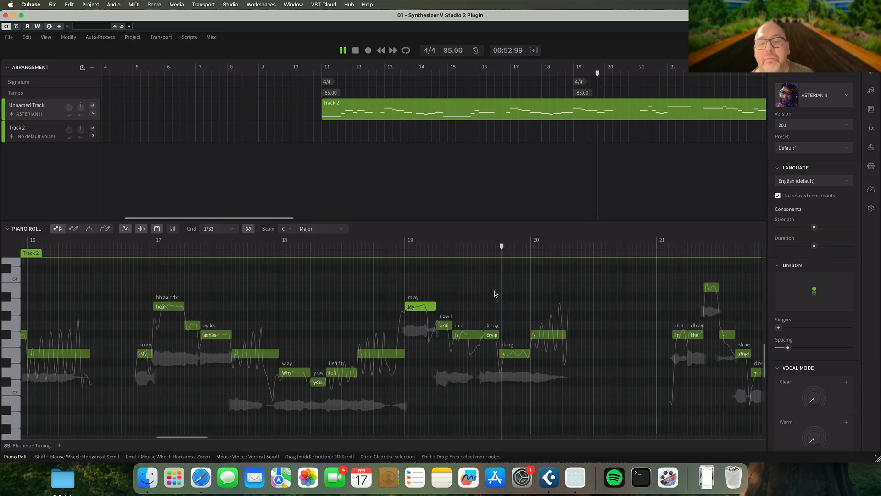
scroll(616, 298, "right", 2)
scroll(615, 300, "right", 1)
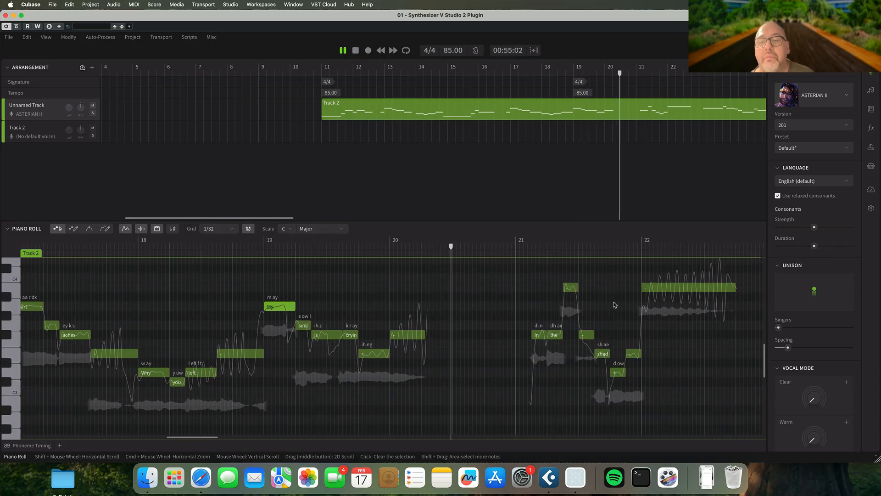
left_click(615, 305)
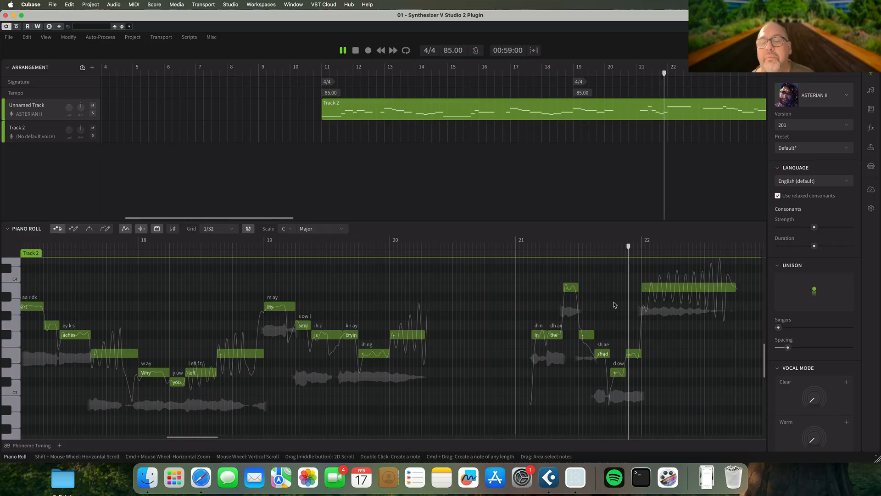
scroll(615, 304, "right", 4)
scroll(615, 305, "right", 4)
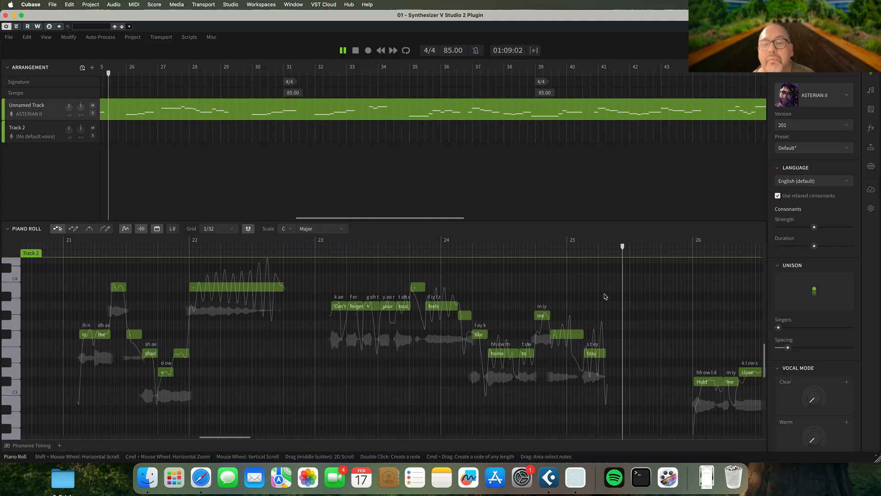
scroll(604, 296, "right", 5)
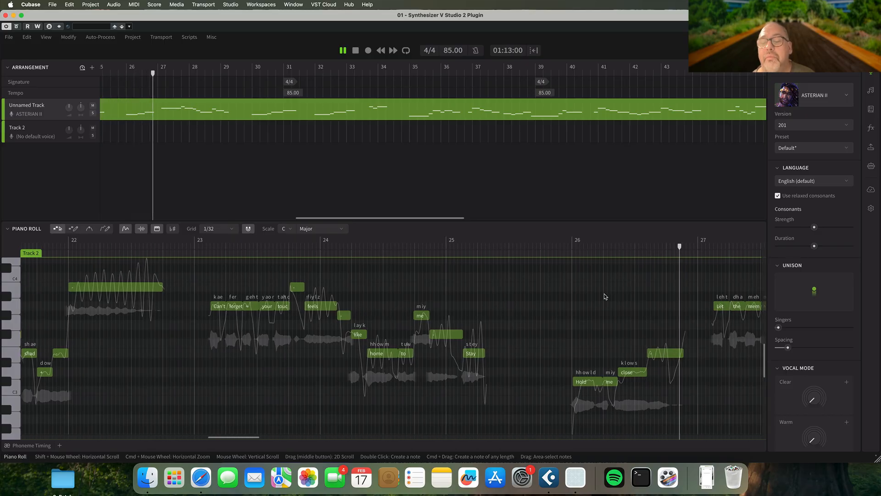
key("space")
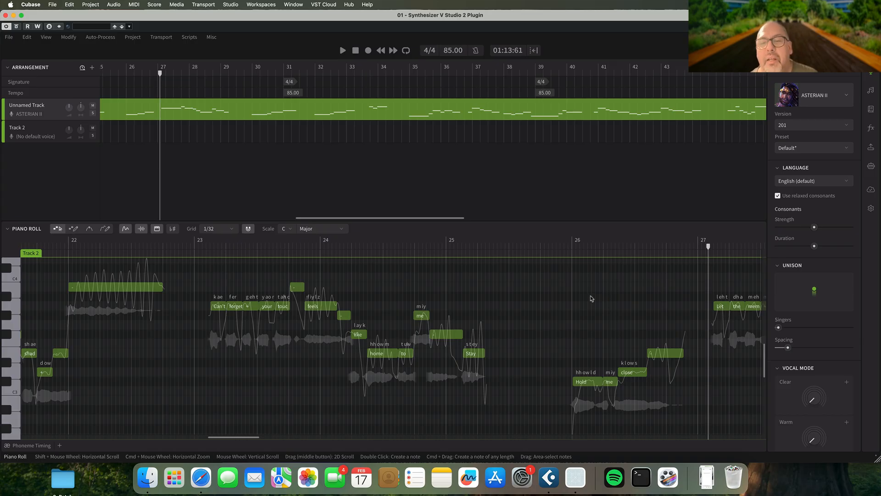
Close the Synthesizer V plugin window and play the Cubase arrangement with the vocals from the start of the intro
left_click(6, 17)
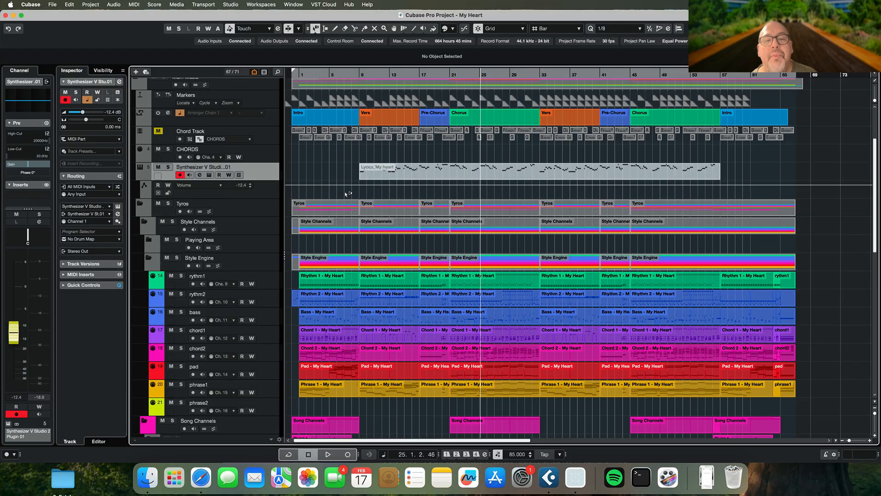
left_click(322, 119)
key("Home")
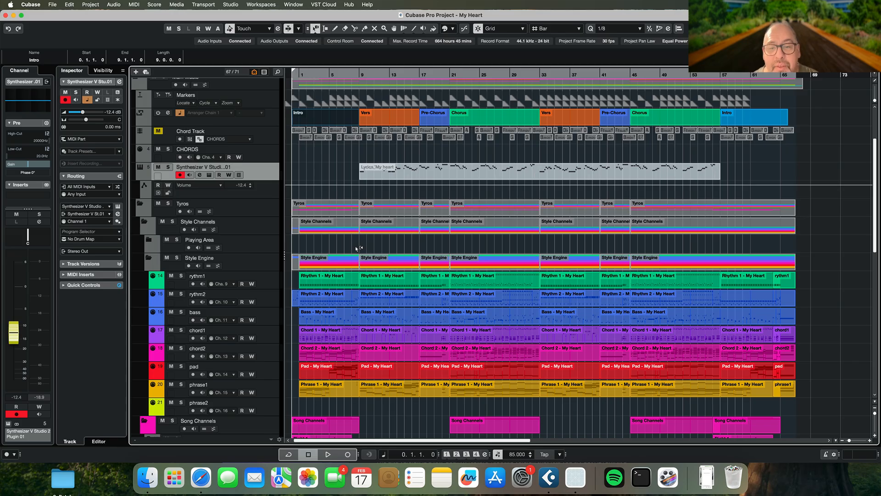
key("space")
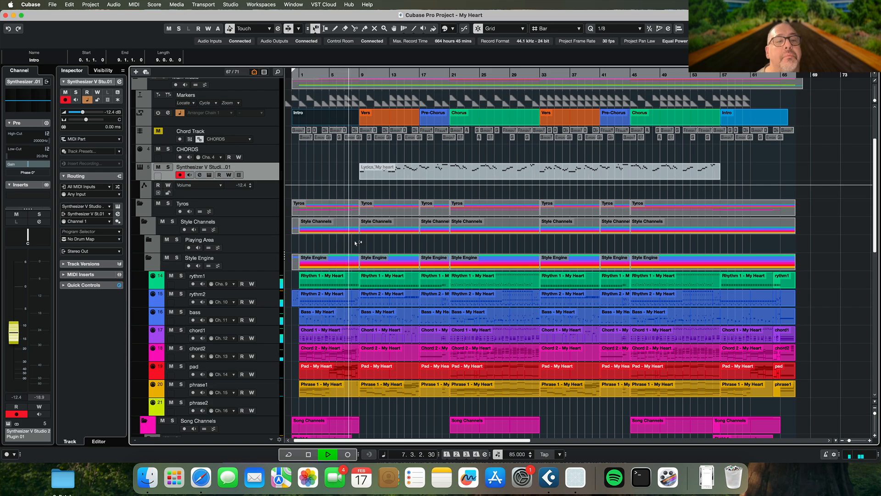
scroll(348, 227, "right", 1)
scroll(165, 178, "down", 1)
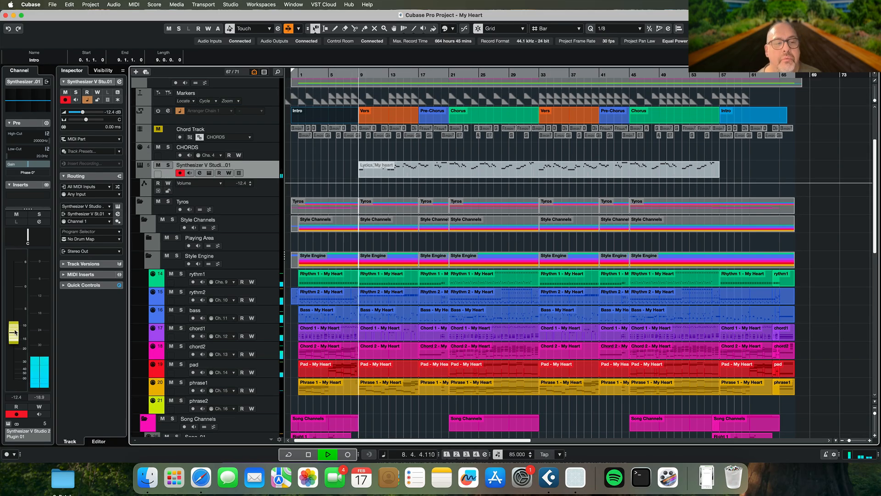
Set the Synthesizer V vocal channel level to -14.4 dB during playback, and stop with the cursor at bar 17
scroll(15, 332, "up", 1)
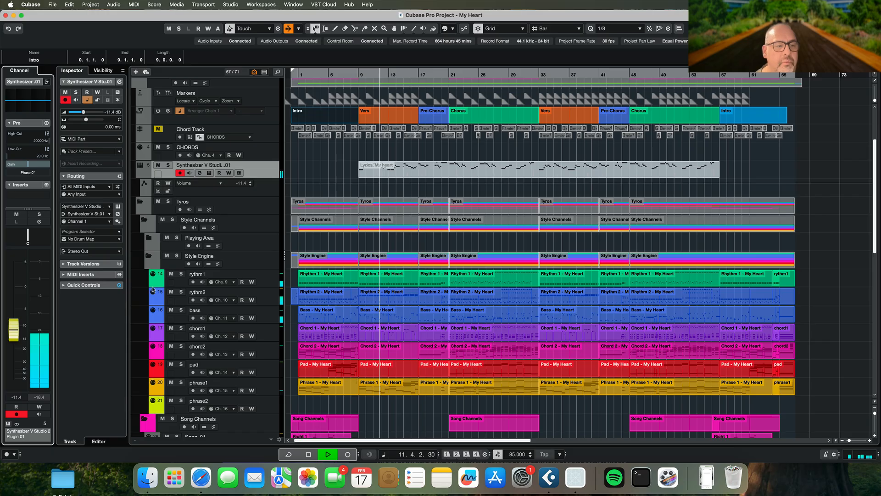
left_click_drag(14, 334, 14, 342)
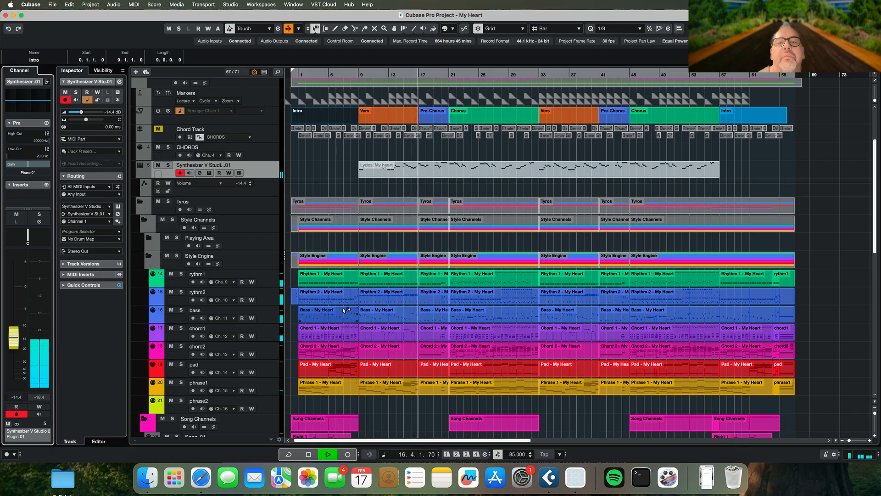
key("space")
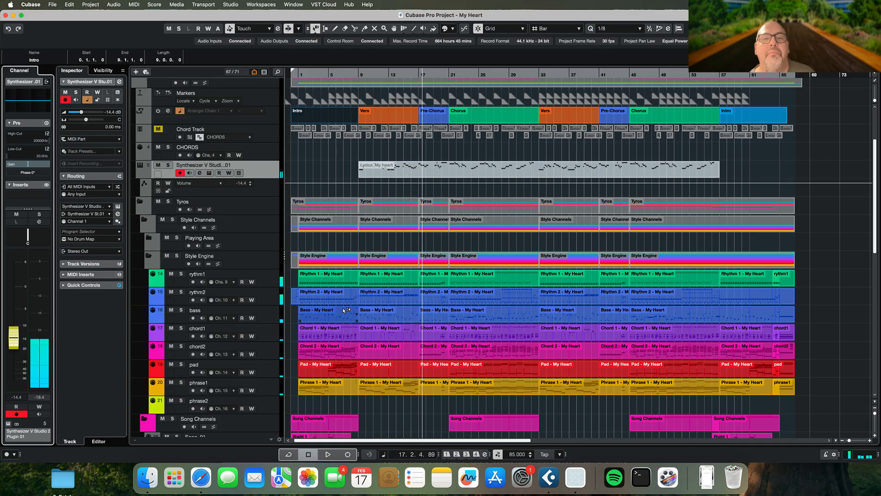
key("KP_Subtract")
Insert the CLA Vocals Stereo effect on the Synthesizer V channel, load its Rock Man preset, and close the effect window
left_click(28, 197)
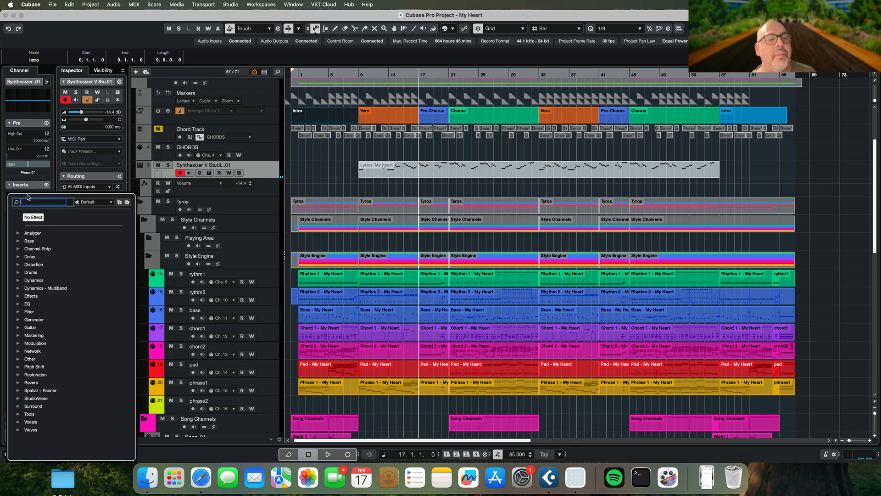
left_click(19, 422)
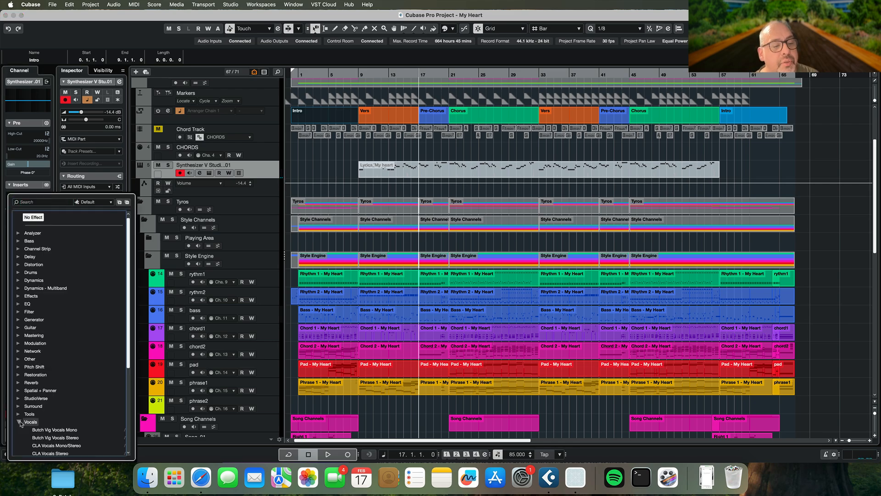
scroll(65, 428, "down", 5)
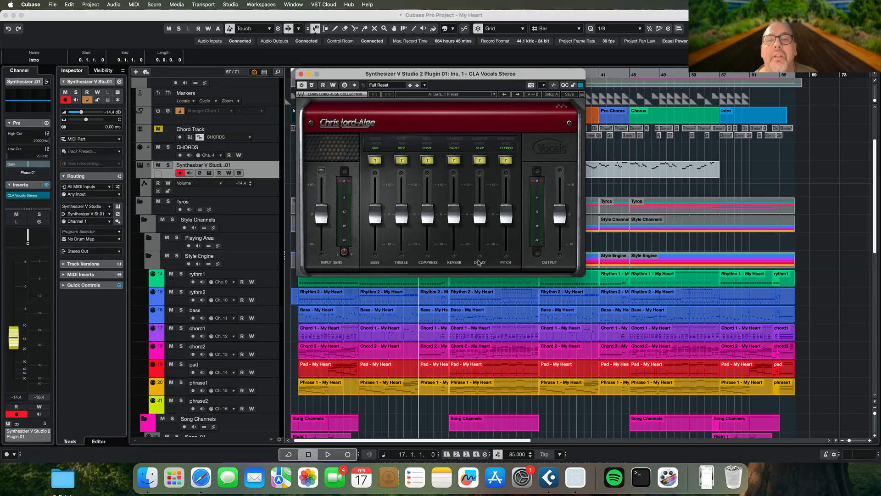
left_click(448, 95)
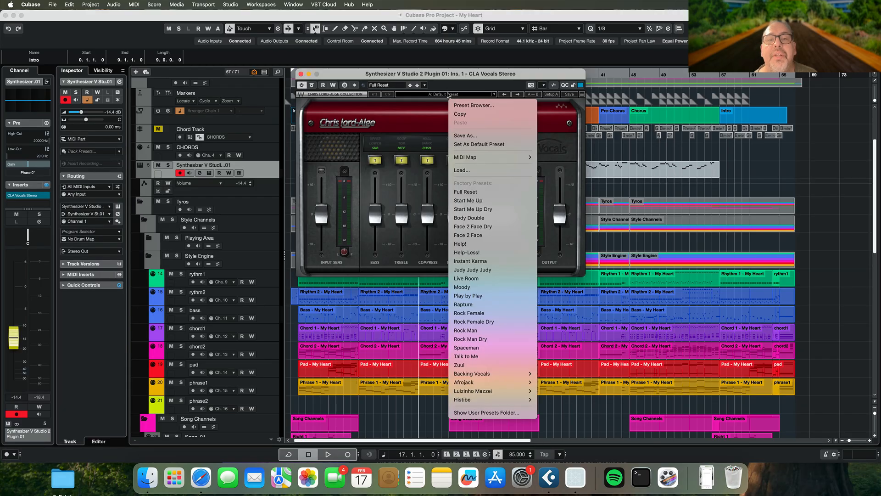
left_click(470, 330)
left_click(300, 74)
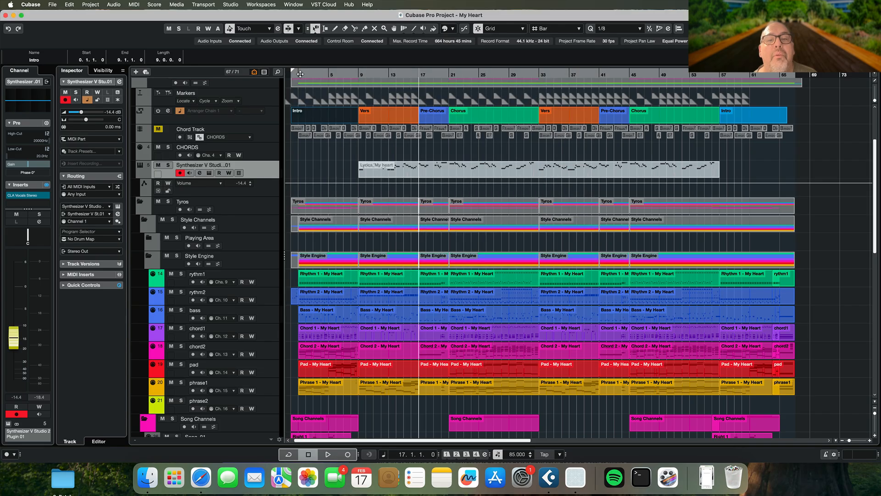
Play the arrangement from bar 17 with the vocal effect and set the Synthesizer V channel level to -13.0 dB
key("space")
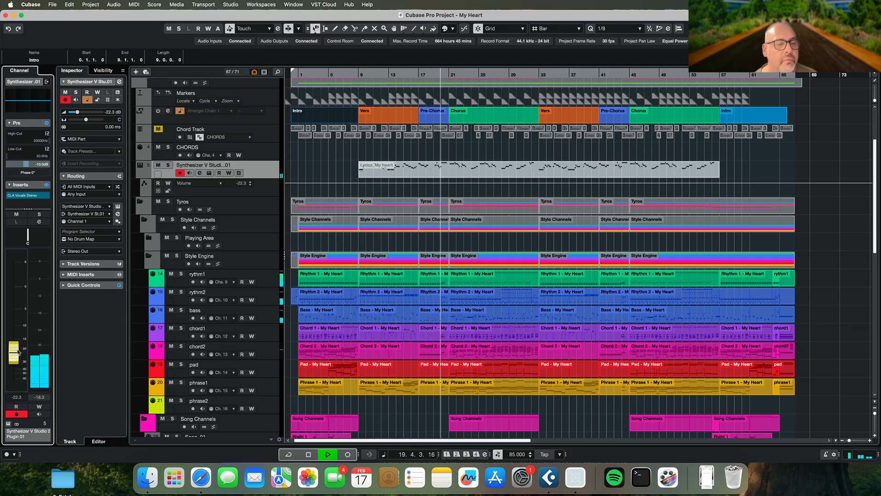
left_click_drag(18, 351, 22, 332)
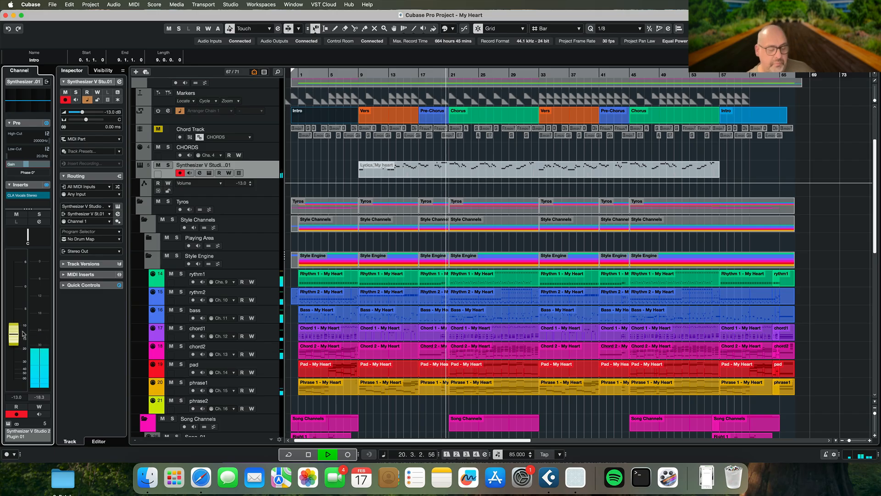